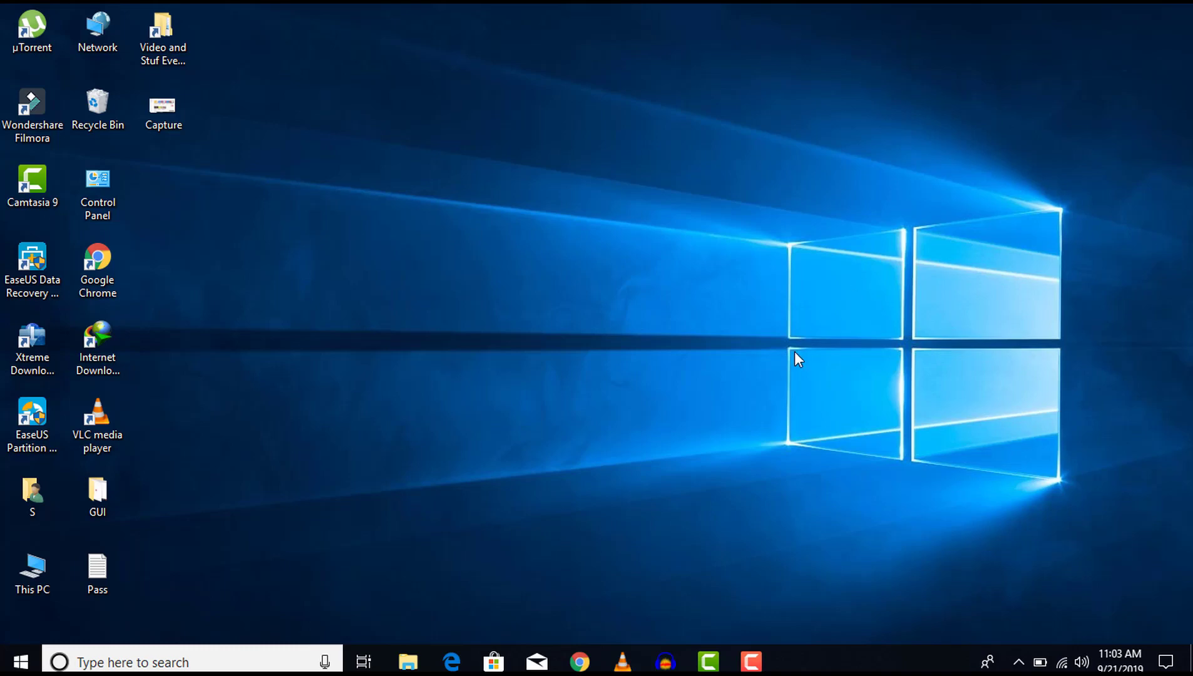
- Switch to Google Chrome and search Google for "android studio"
{"action": "left_click", "coordinate": [580, 661]}
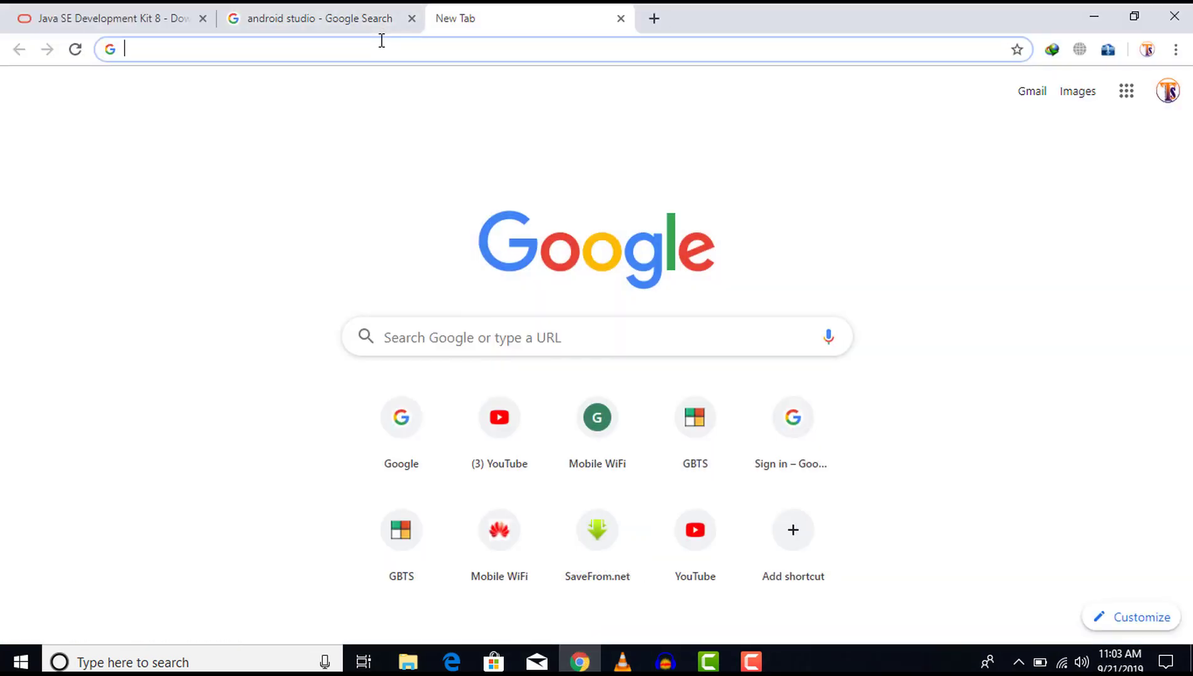
{"action": "type", "text": "android st"}
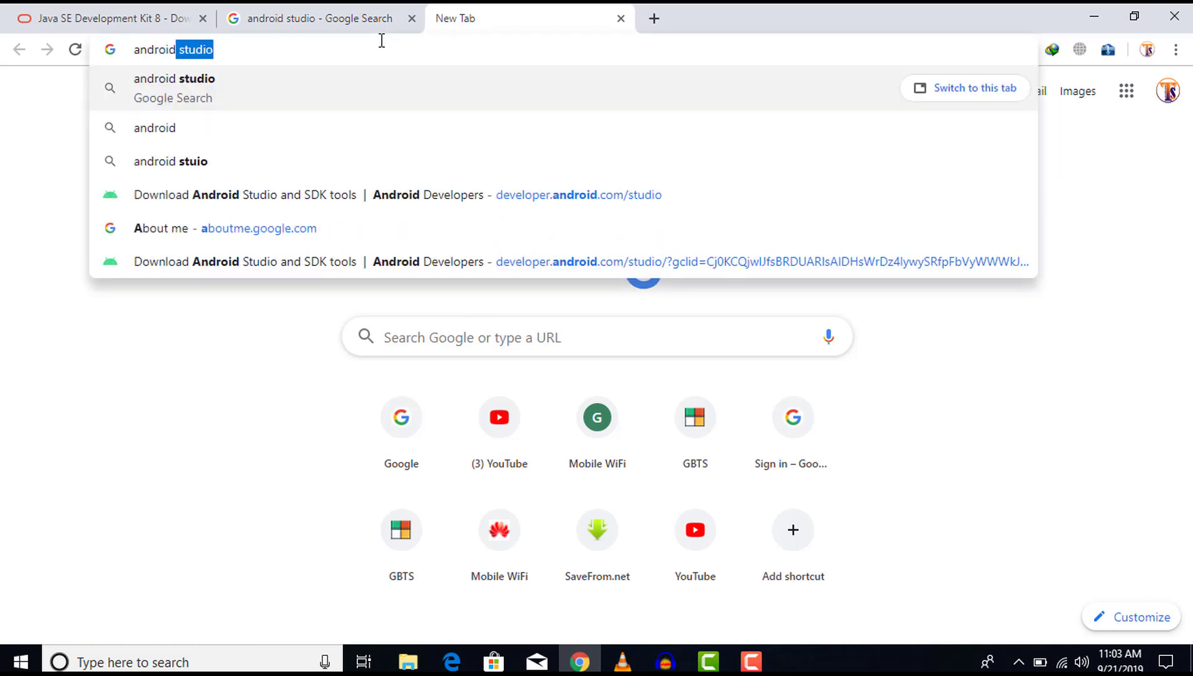
{"action": "type", "text": "udio"}
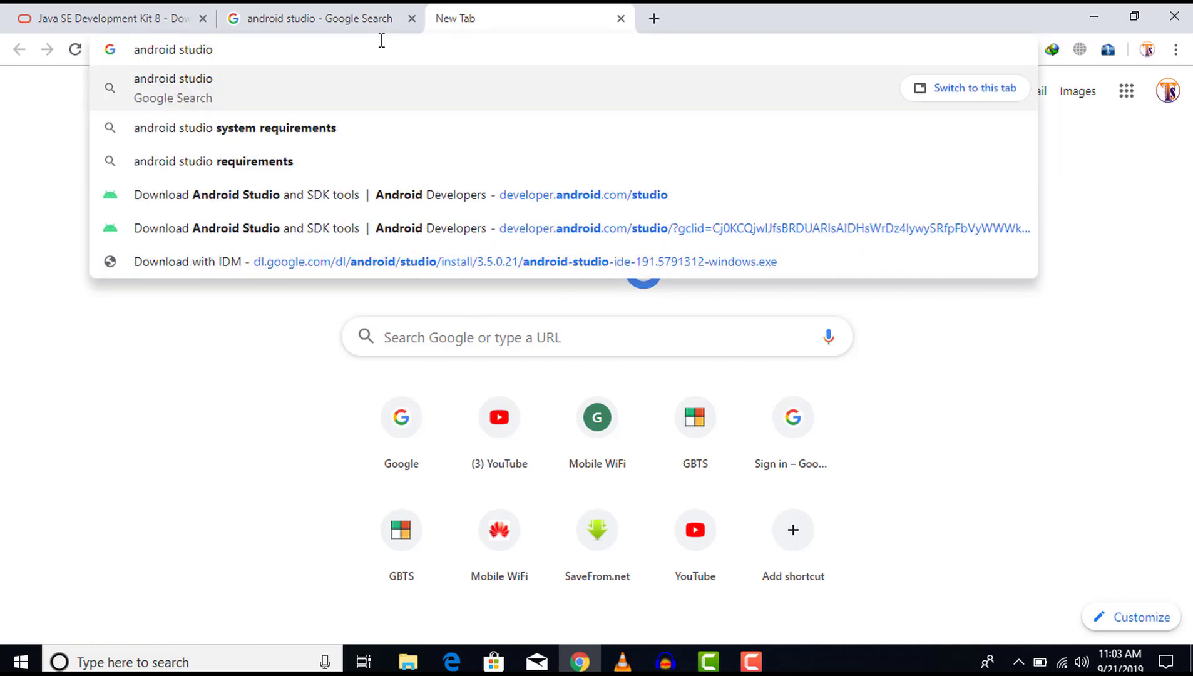
{"action": "key", "text": "Return"}
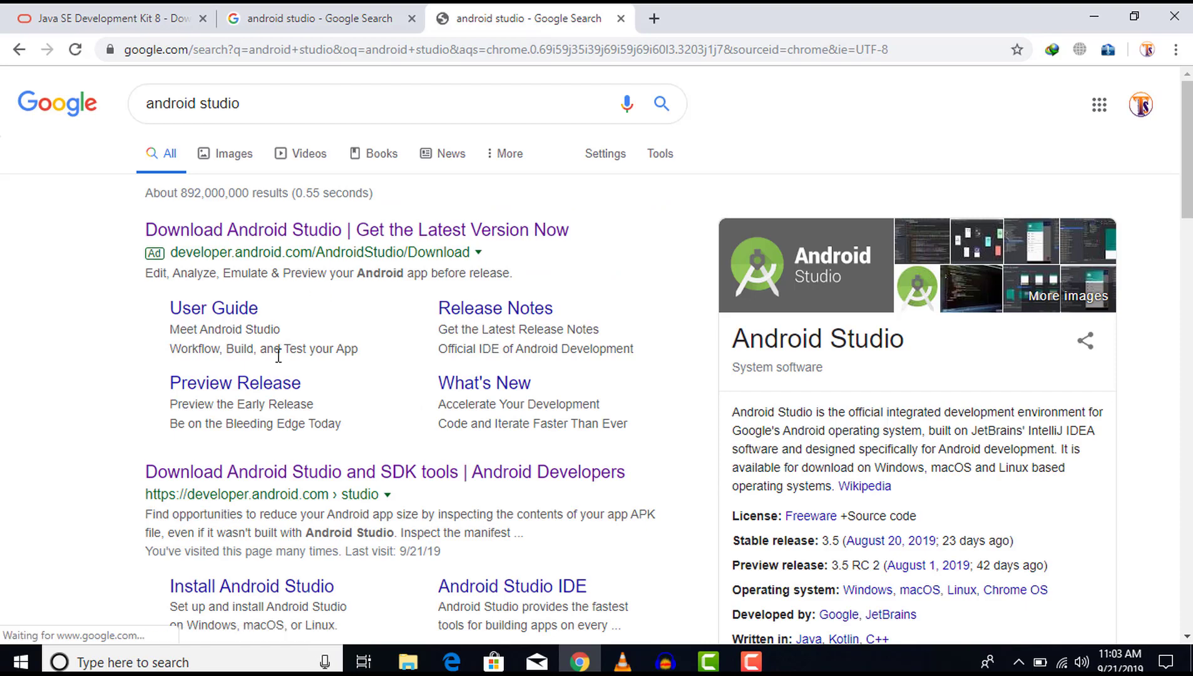
- Open the "Download Android Studio and SDK tools" search result in a new tab and bring that tab to the front
{"action": "scroll", "coordinate": [278, 355], "scroll_direction": "down", "scroll_amount": 6}
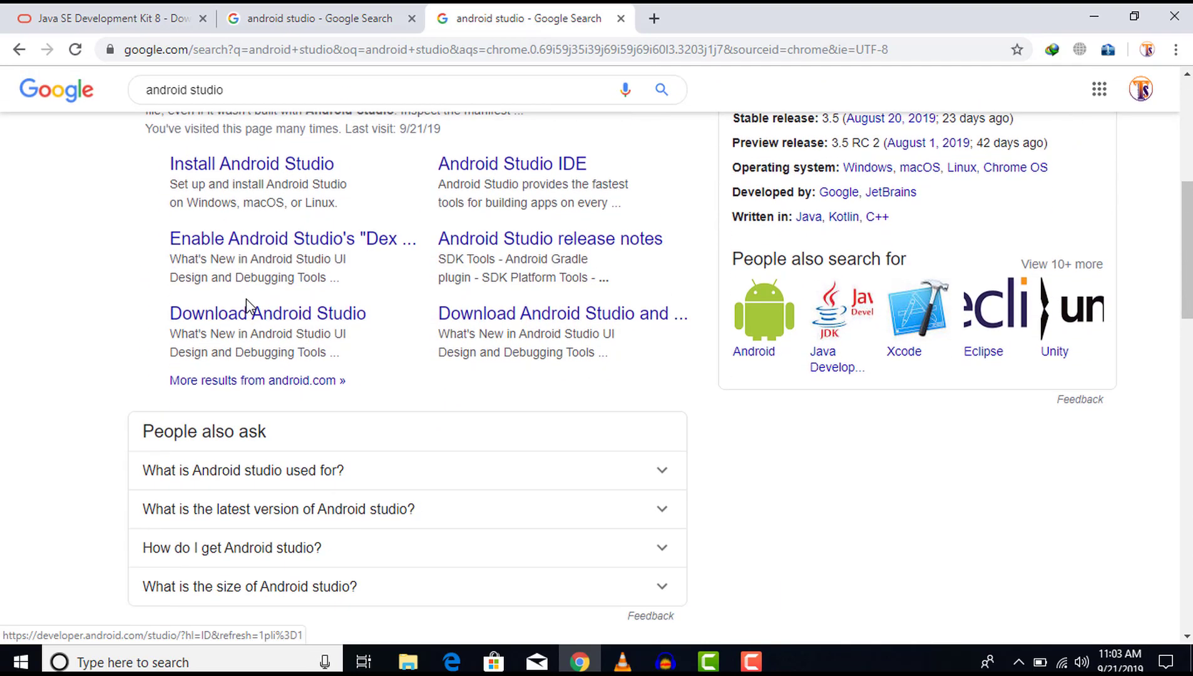
{"action": "scroll", "coordinate": [246, 298], "scroll_direction": "up", "scroll_amount": 4}
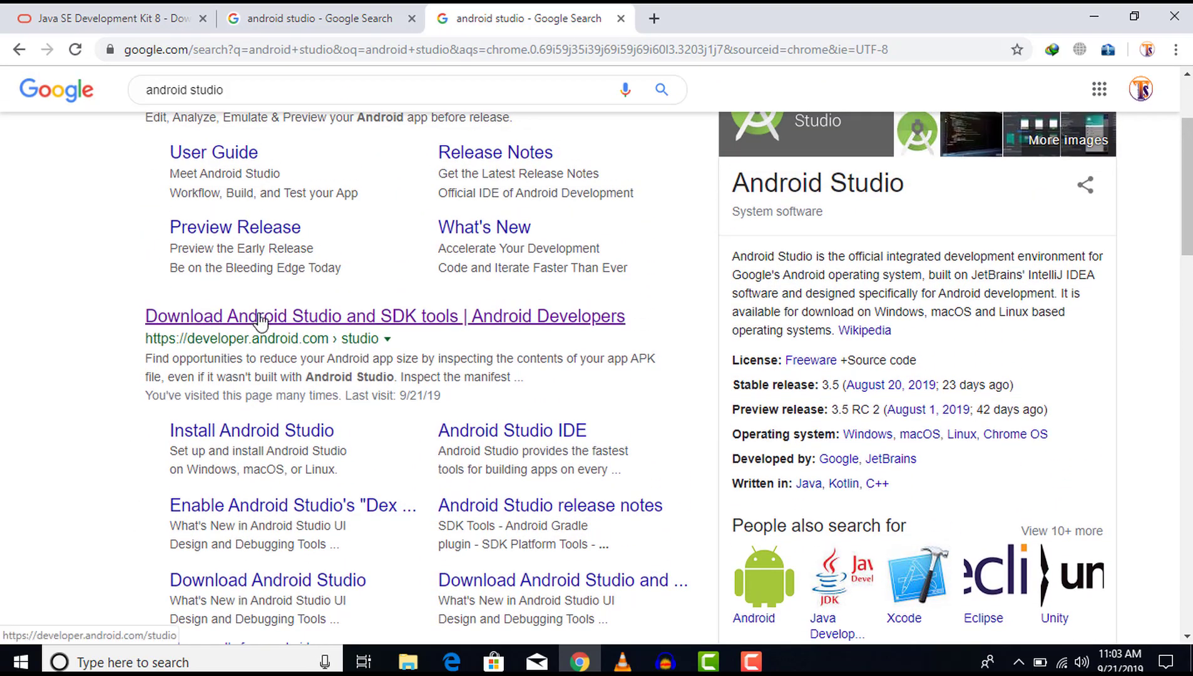
{"action": "right_click", "coordinate": [261, 320]}
{"action": "left_click", "coordinate": [294, 326]}
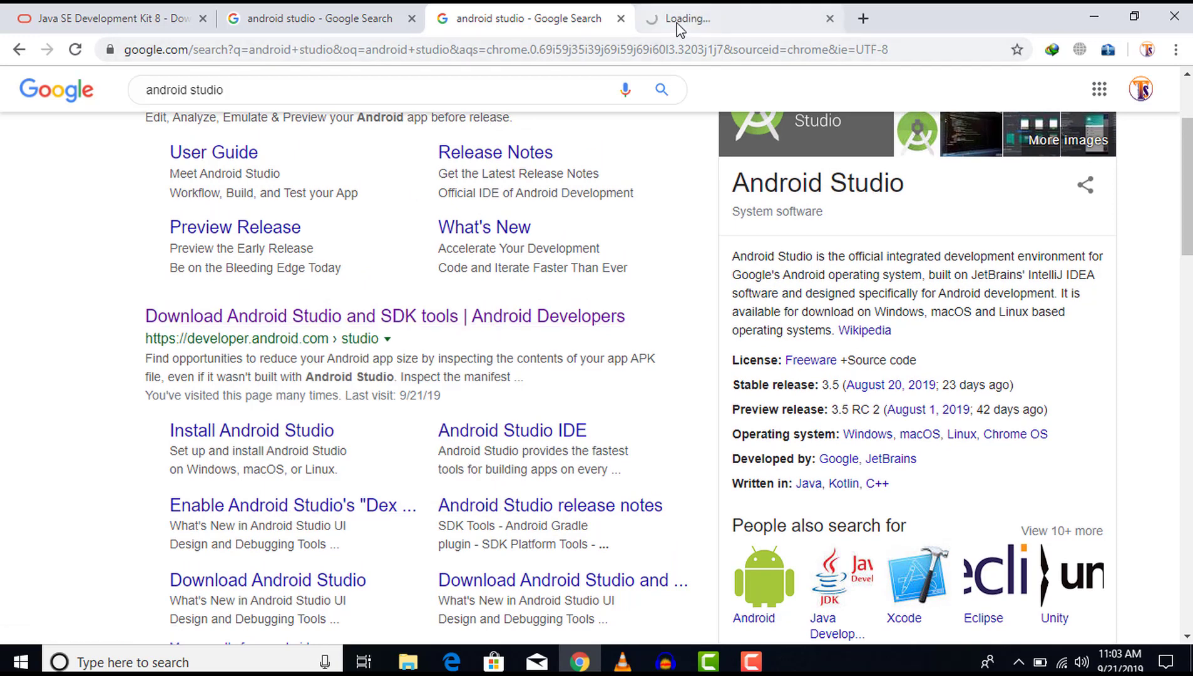
{"action": "left_click", "coordinate": [678, 25]}
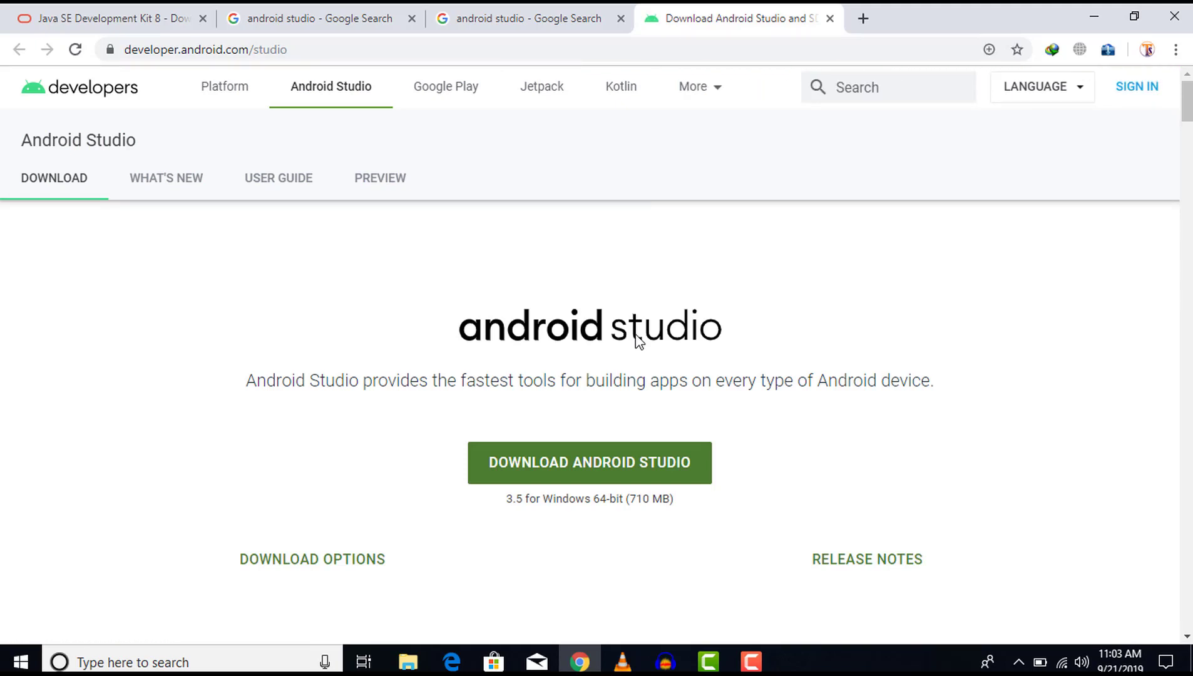
- Examine the Android Studio system requirements for each operating system, then return to the download section
{"action": "scroll", "coordinate": [637, 342], "scroll_direction": "down", "scroll_amount": 7}
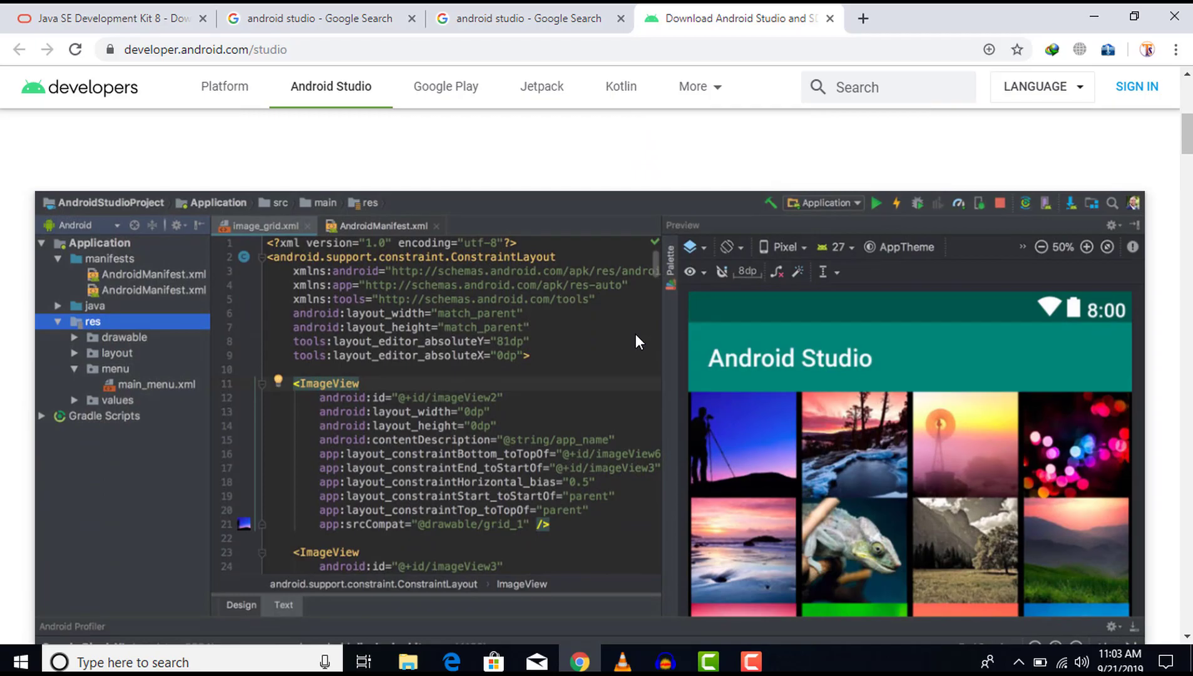
{"action": "scroll", "coordinate": [637, 341], "scroll_direction": "down", "scroll_amount": 15}
{"action": "scroll", "coordinate": [636, 342], "scroll_direction": "down", "scroll_amount": 20}
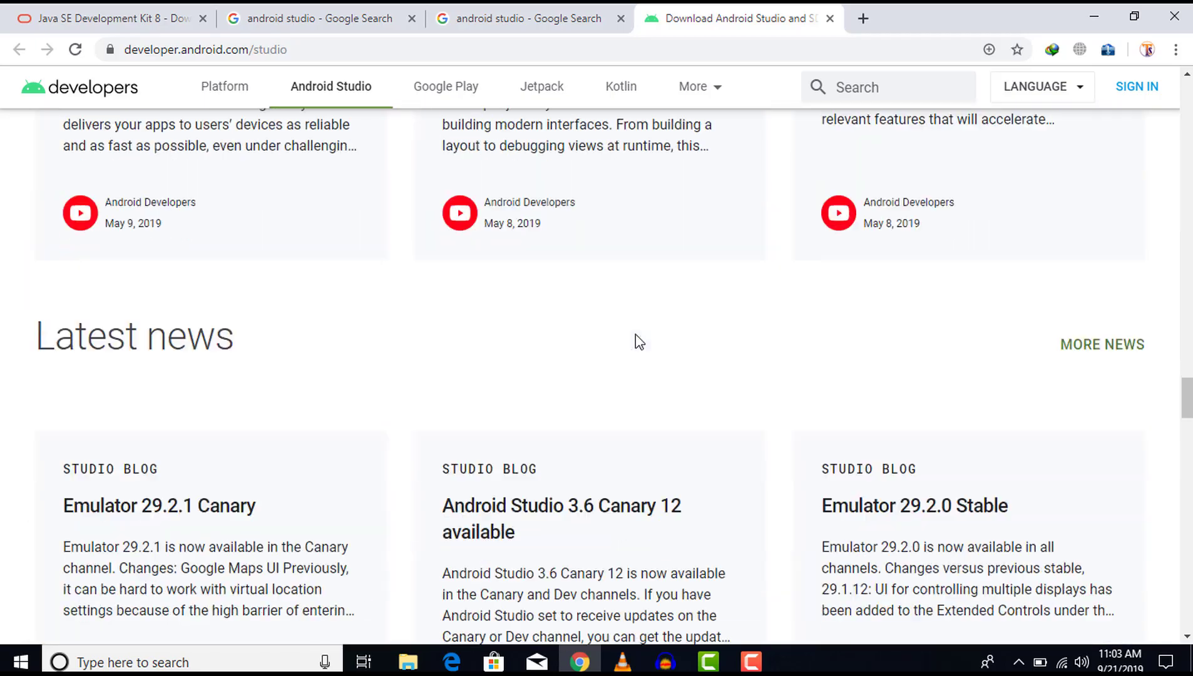
{"action": "scroll", "coordinate": [636, 341], "scroll_direction": "down", "scroll_amount": 1}
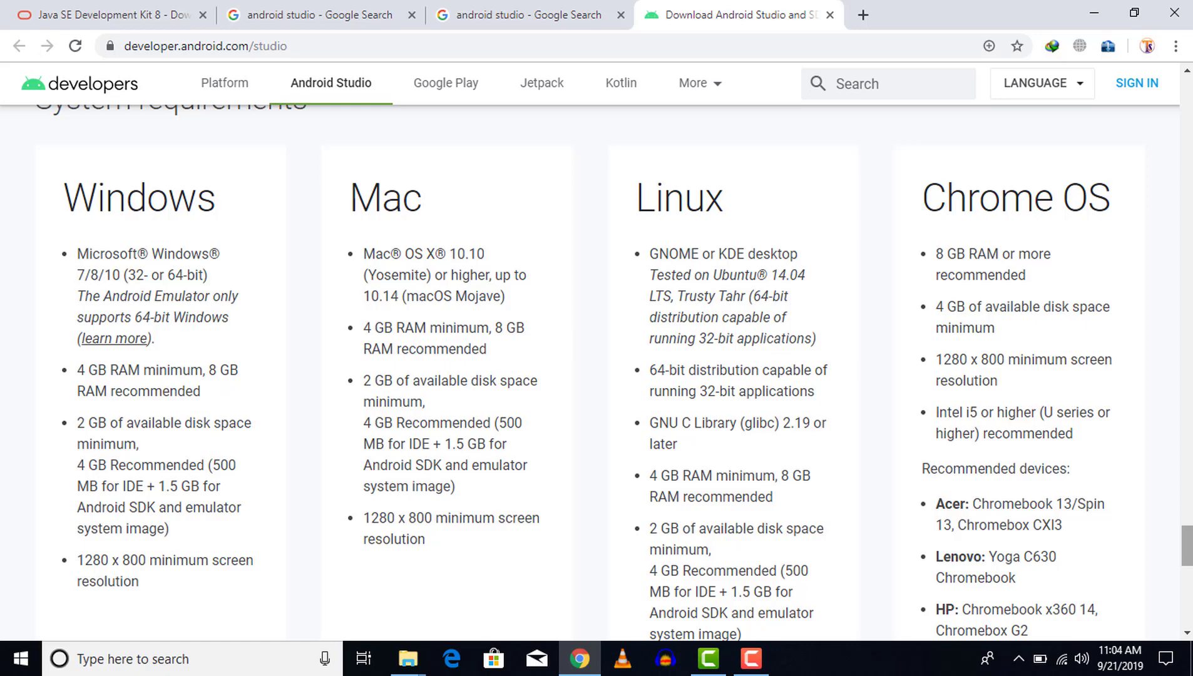
{"action": "left_click_drag", "start_coordinate": [1188, 536], "coordinate": [1188, 91]}
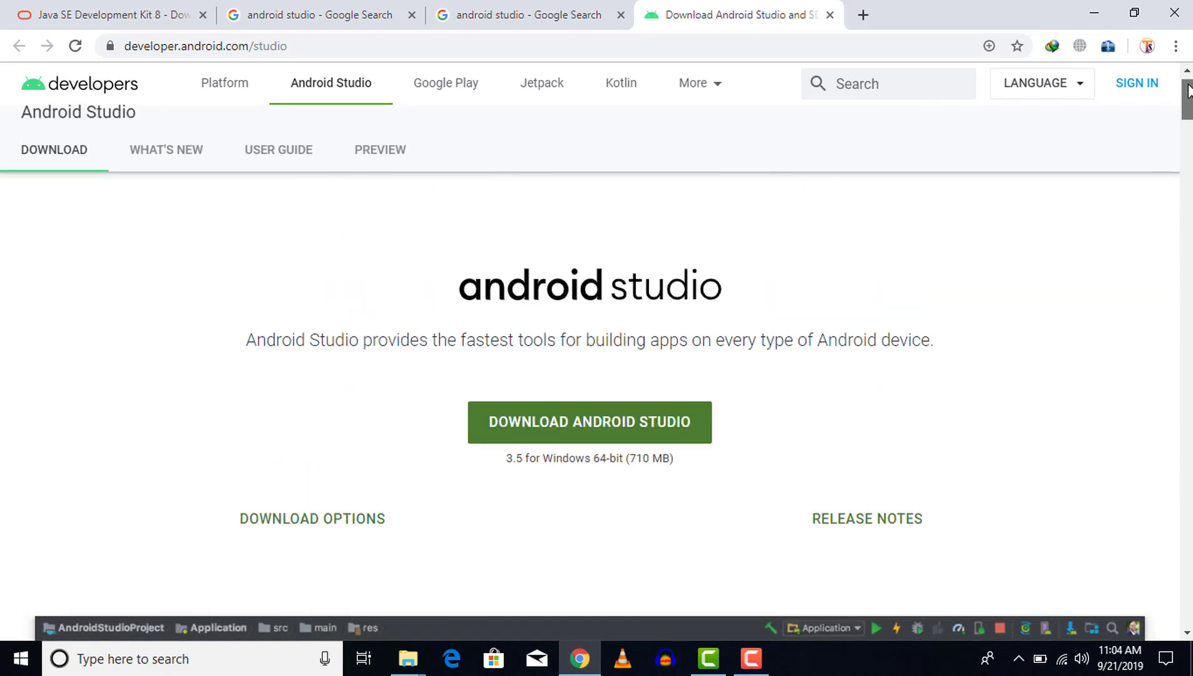
- Request the Android Studio download for Windows, agreeing to the terms and conditions
{"action": "left_click", "coordinate": [584, 425]}
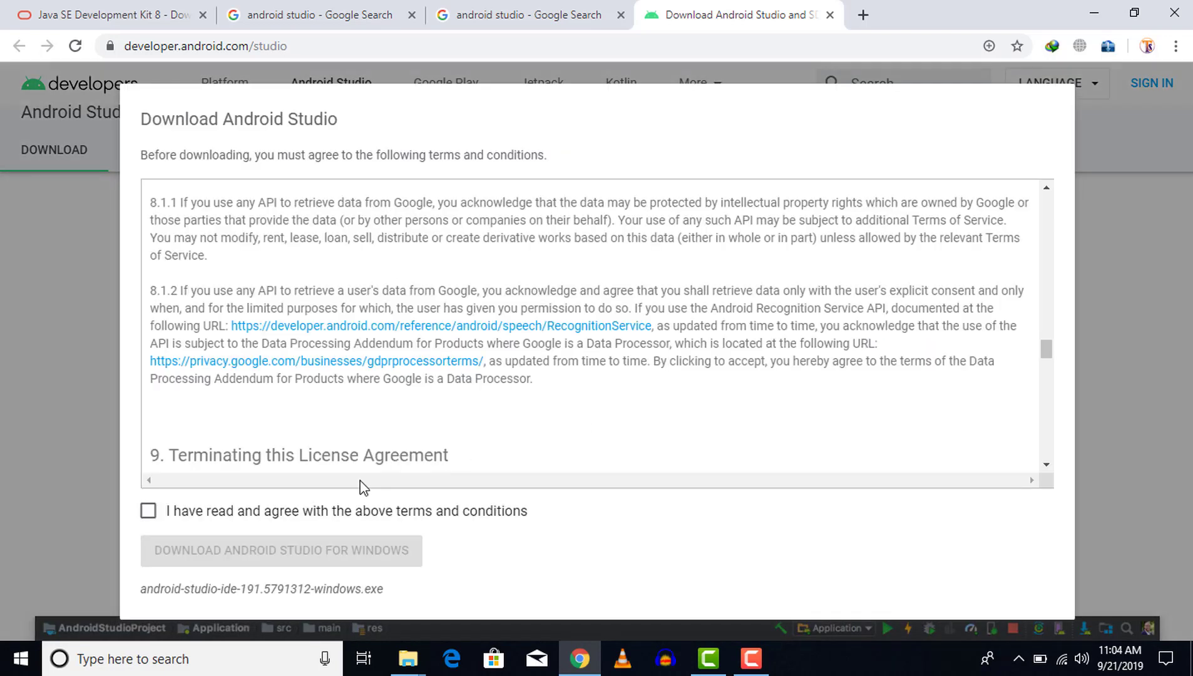
{"action": "left_click", "coordinate": [290, 517]}
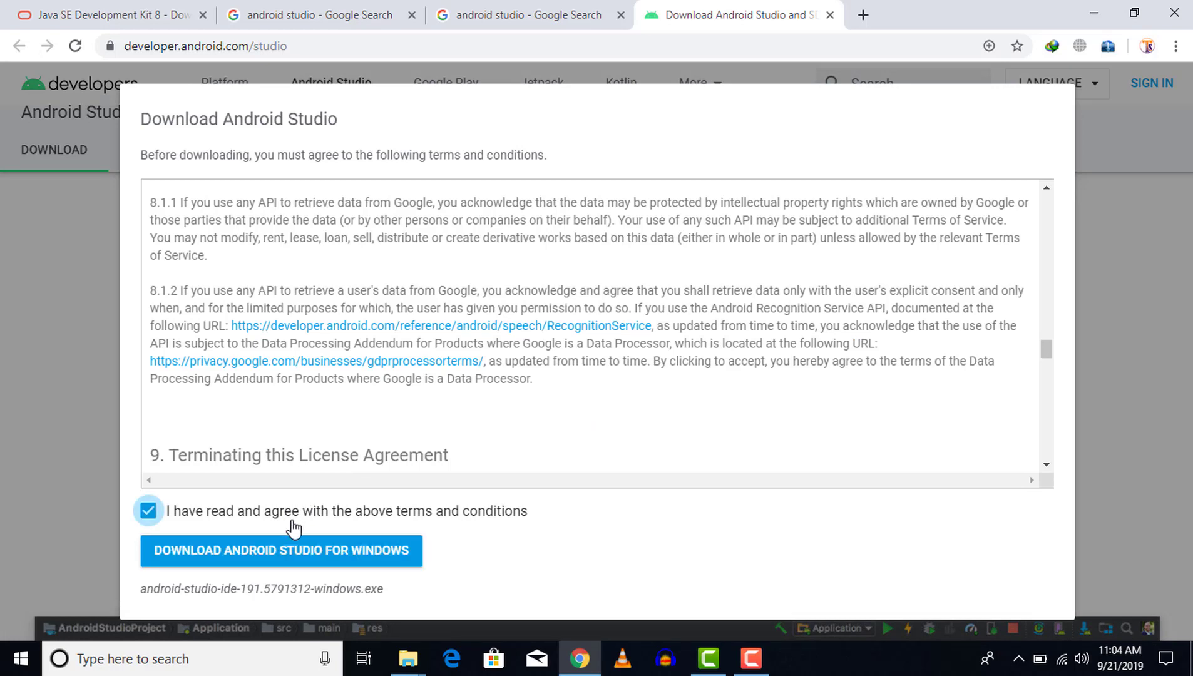
{"action": "left_click", "coordinate": [319, 551]}
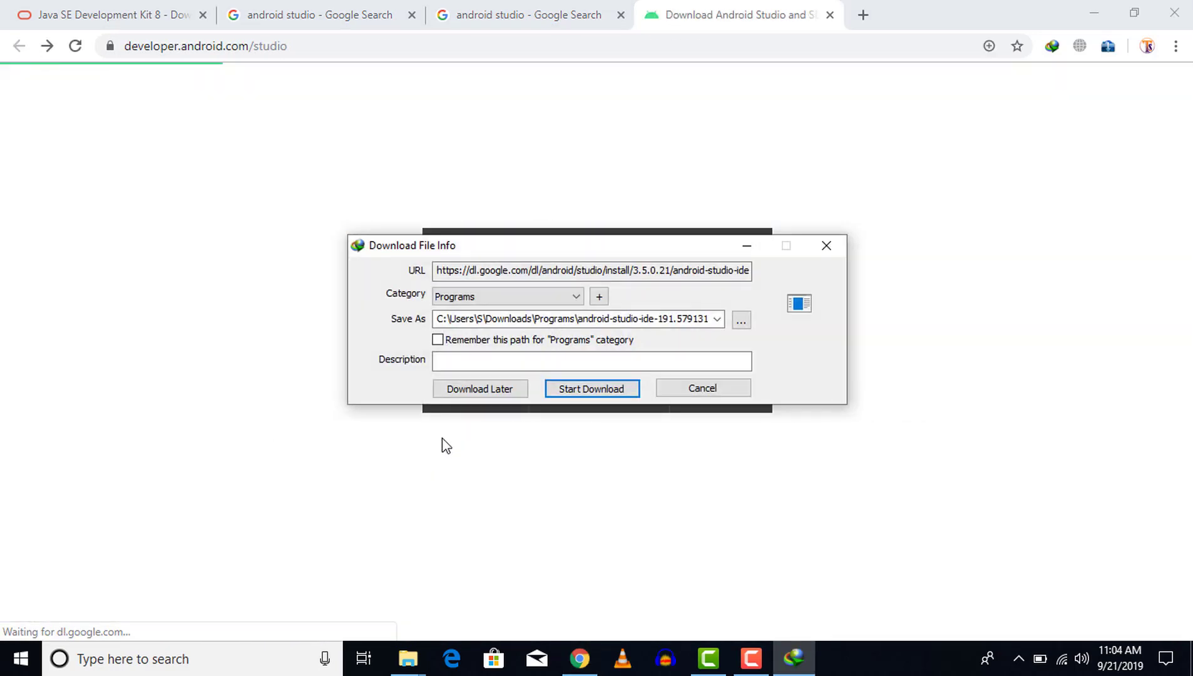
- Dismiss both download manager dialogs without starting the Android Studio download
{"action": "left_click_drag", "start_coordinate": [574, 246], "coordinate": [695, 154]}
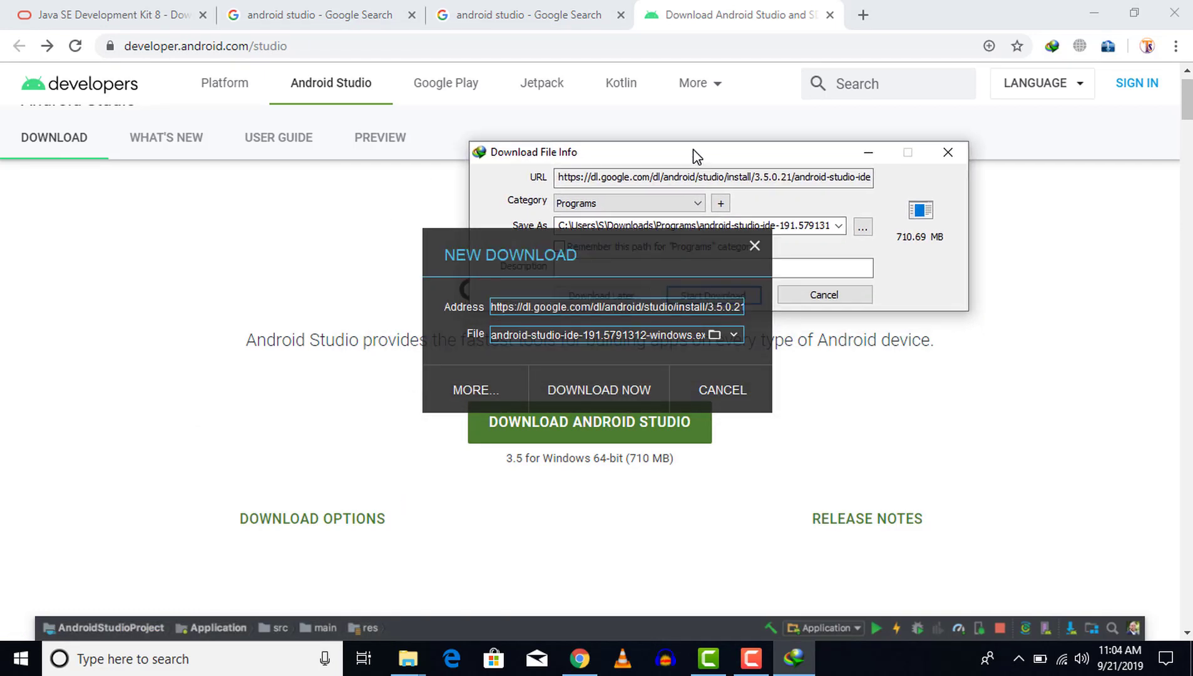
{"action": "left_click", "coordinate": [946, 157]}
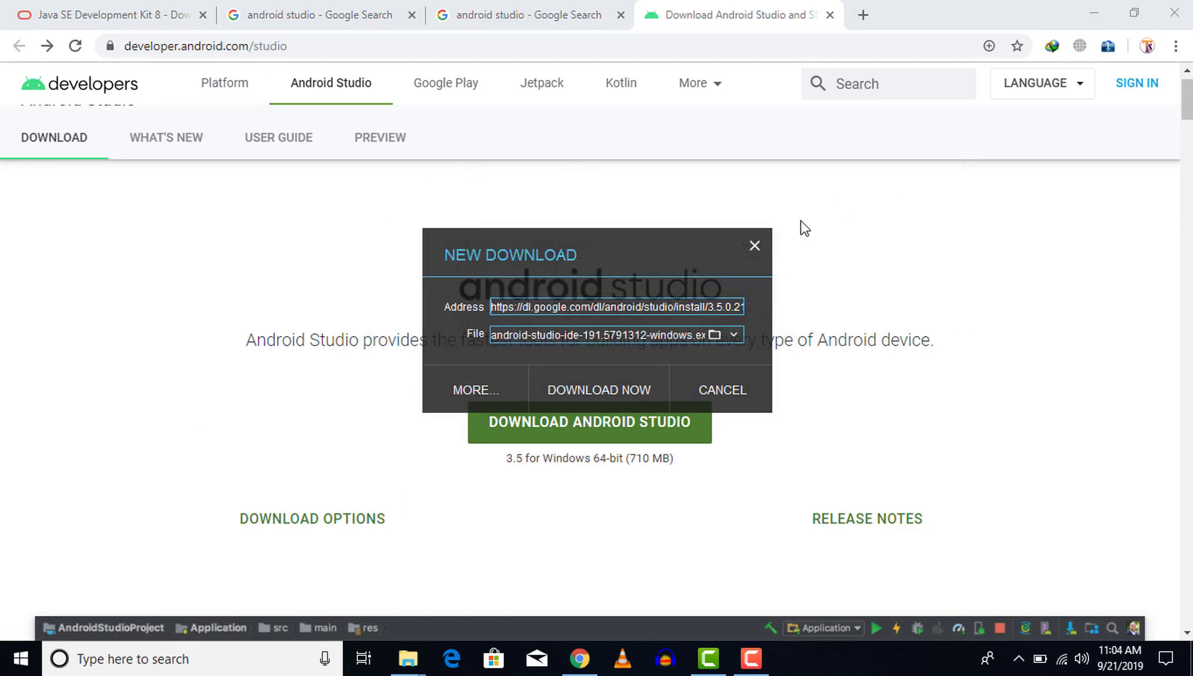
{"action": "left_click", "coordinate": [755, 246]}
- Switch to the Downloads folder in File Explorer and launch the android-studio-ide-191.5791312-windows installer
{"action": "left_click", "coordinate": [1086, 12]}
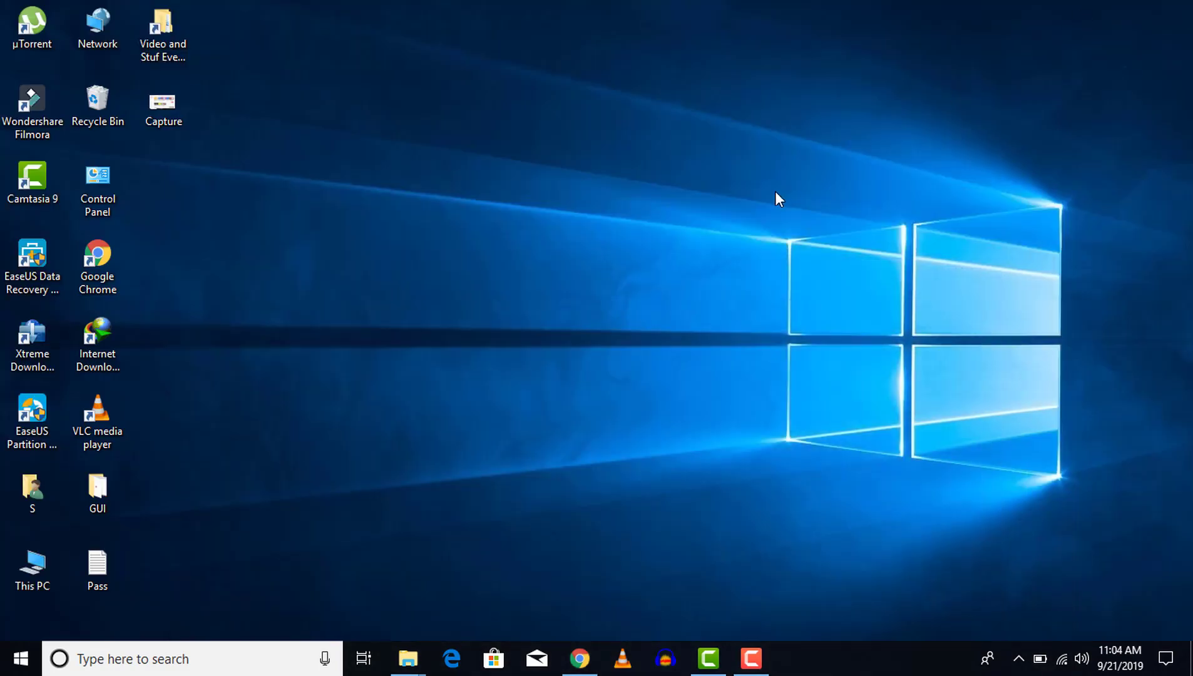
{"action": "mouse_move", "coordinate": [409, 658]}
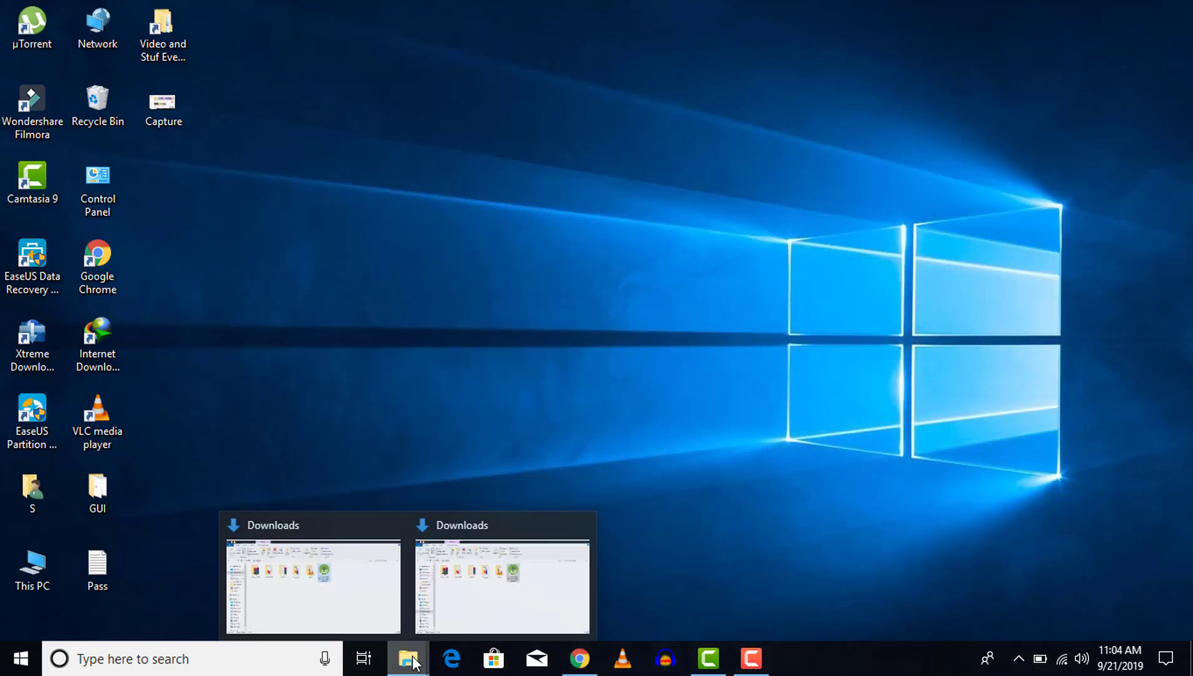
{"action": "left_click", "coordinate": [470, 613]}
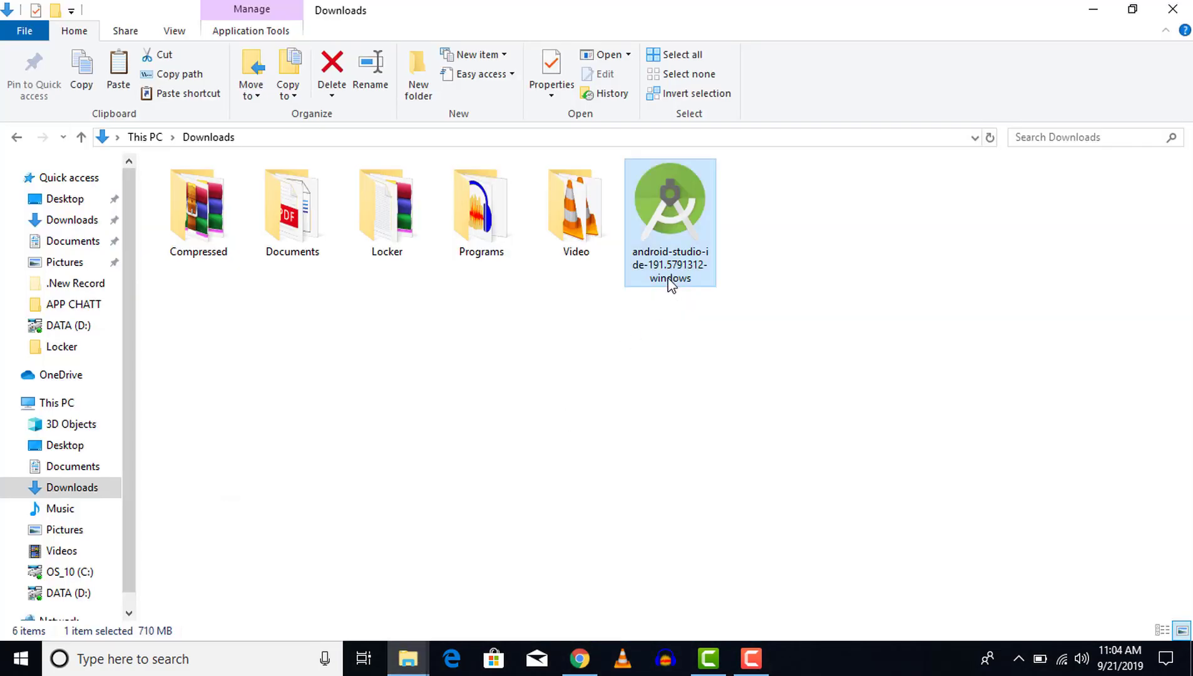
{"action": "mouse_move", "coordinate": [671, 283]}
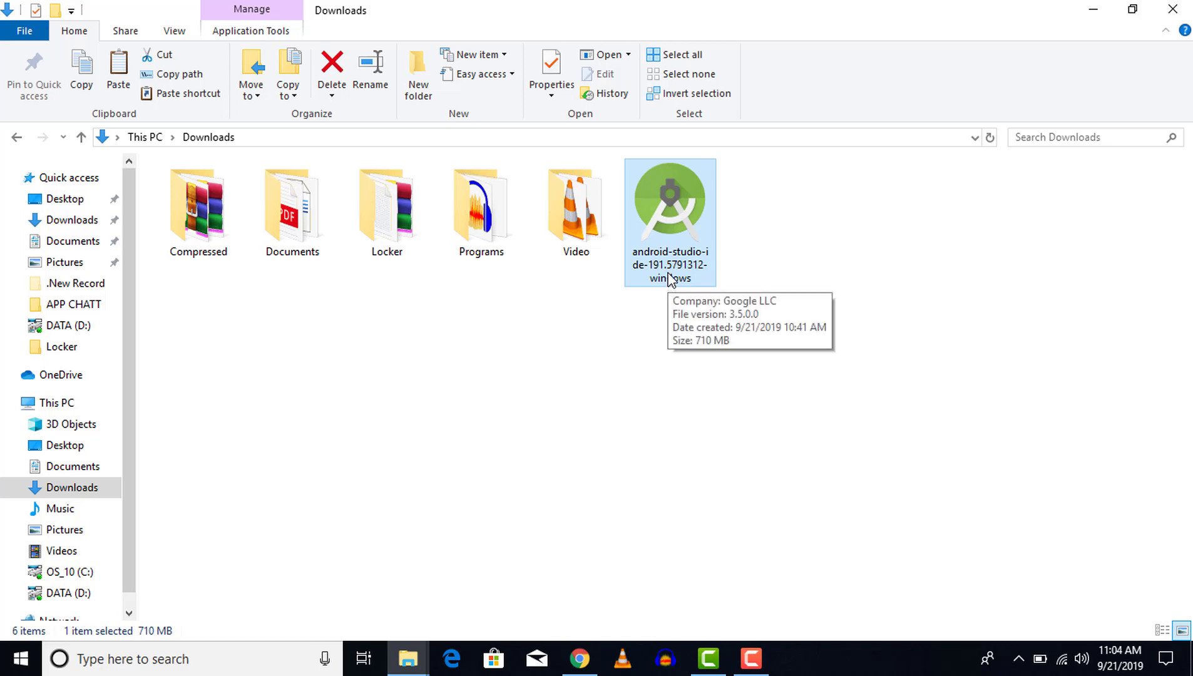
{"action": "double_click", "coordinate": [668, 273]}
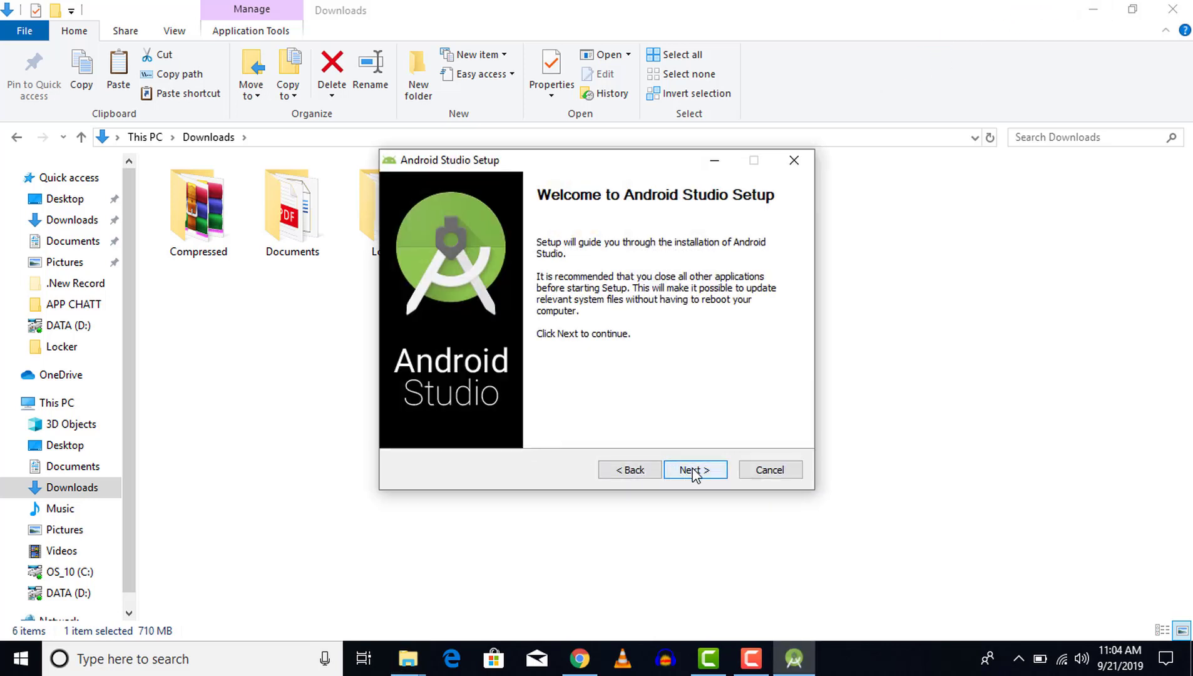
- Install Android Studio with the Android Virtual Device component and the default Start Menu folder, leaving only the setup window on the desktop
{"action": "left_click", "coordinate": [694, 471]}
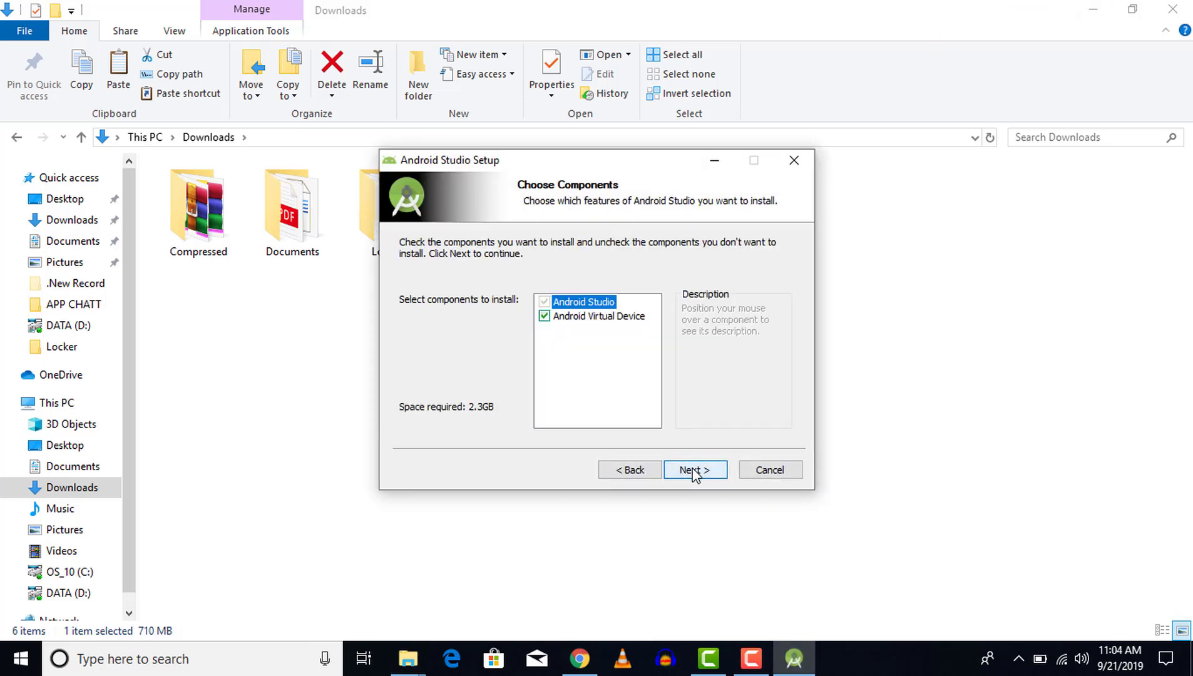
{"action": "left_click", "coordinate": [693, 471]}
{"action": "left_click", "coordinate": [693, 471]}
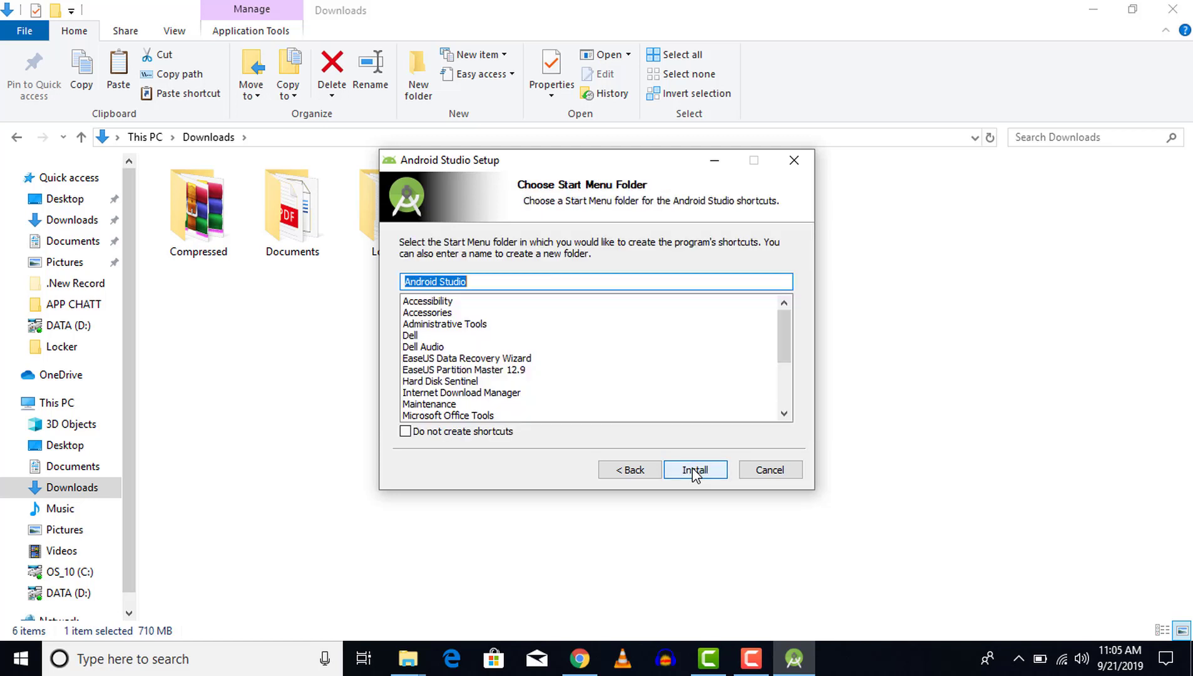
{"action": "left_click", "coordinate": [693, 470]}
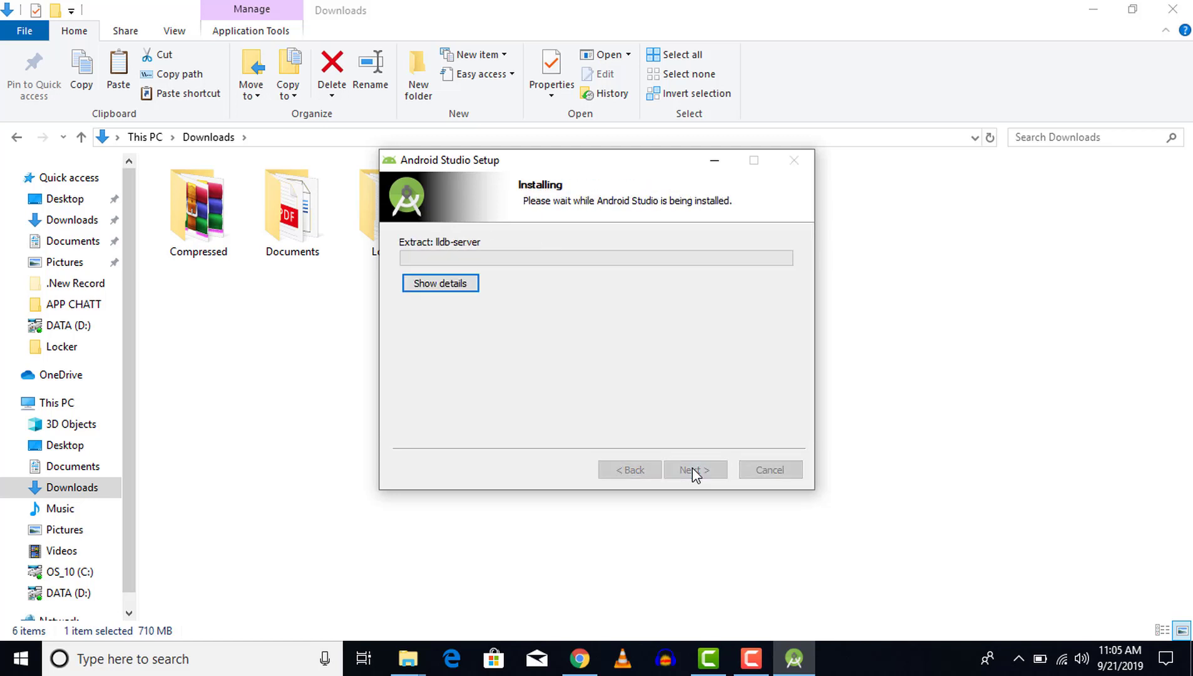
{"action": "left_click", "coordinate": [1090, 13]}
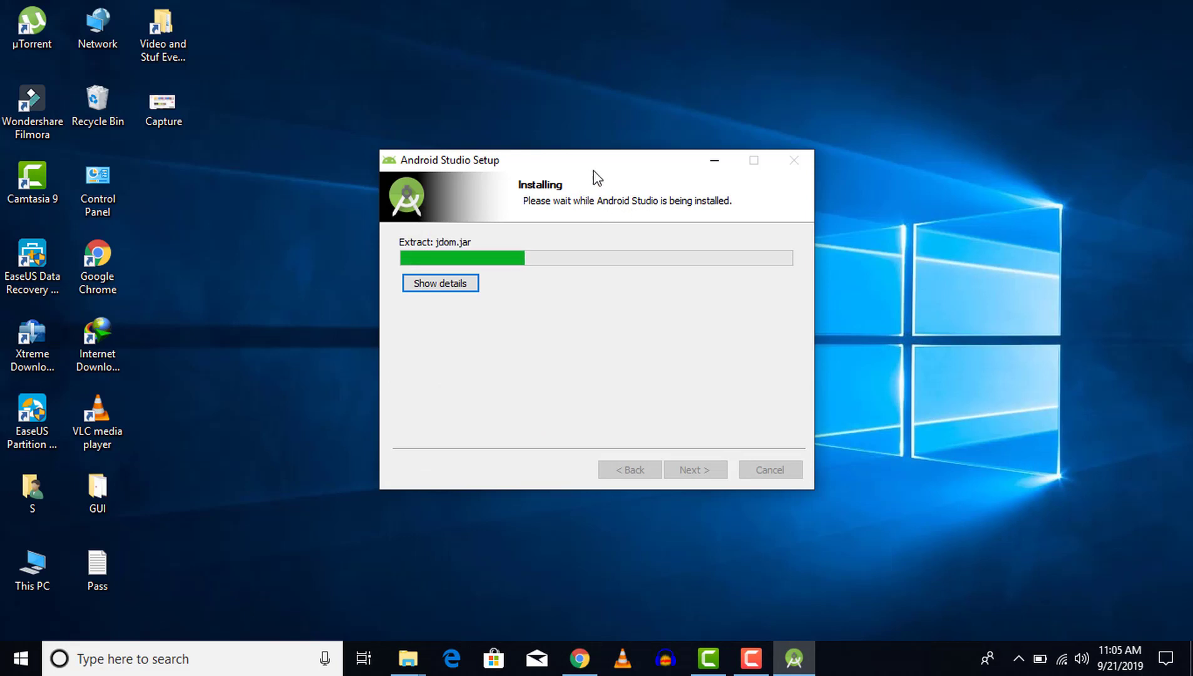
{"action": "left_click_drag", "start_coordinate": [652, 162], "coordinate": [674, 158]}
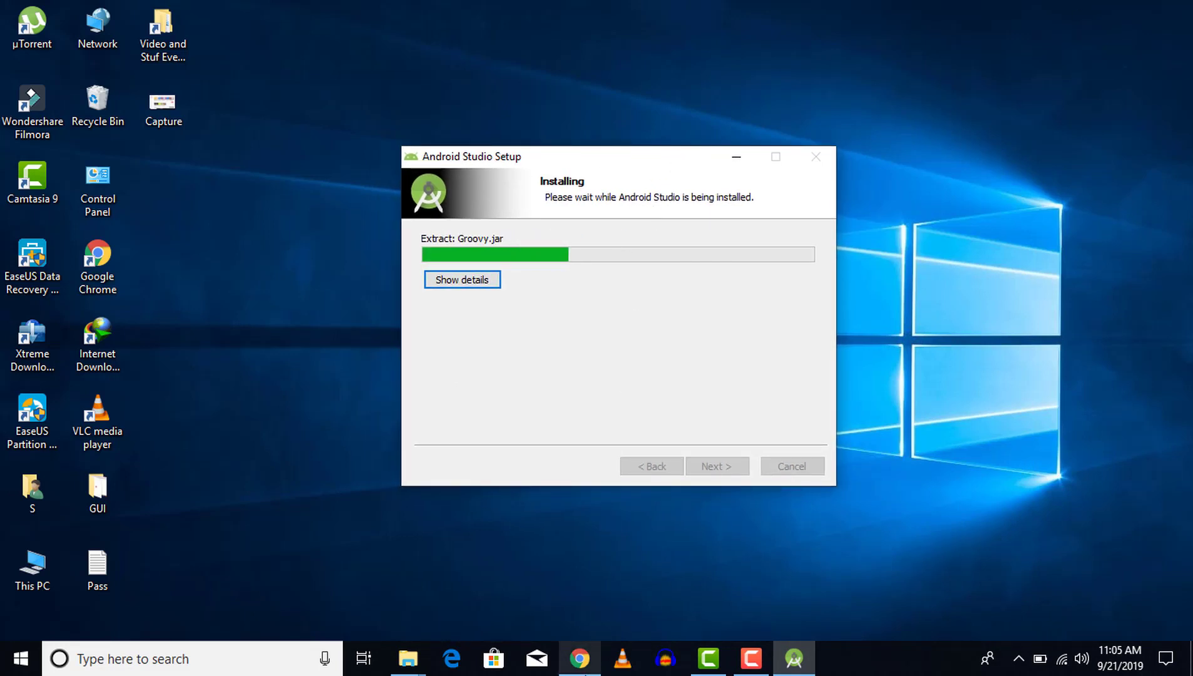
- Switch to Chrome and review the Java SE Development Kit 8u221 downloads on the Oracle page
{"action": "mouse_move", "coordinate": [580, 659]}
{"action": "left_click", "coordinate": [580, 570]}
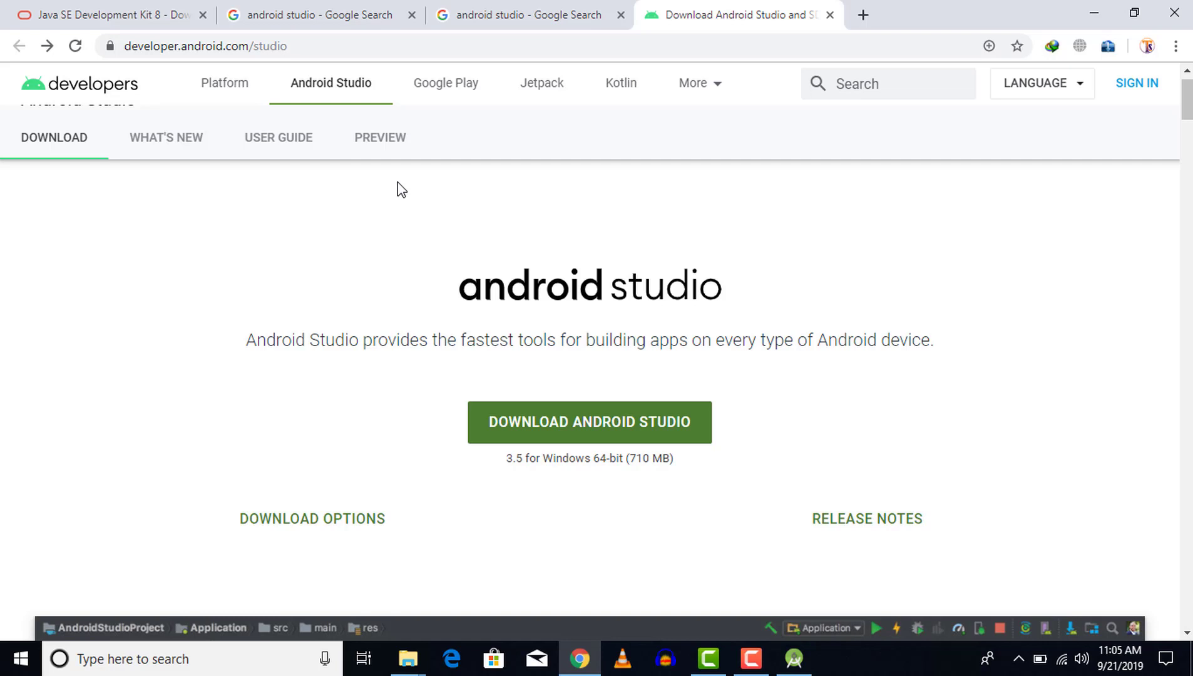
{"action": "left_click", "coordinate": [161, 15]}
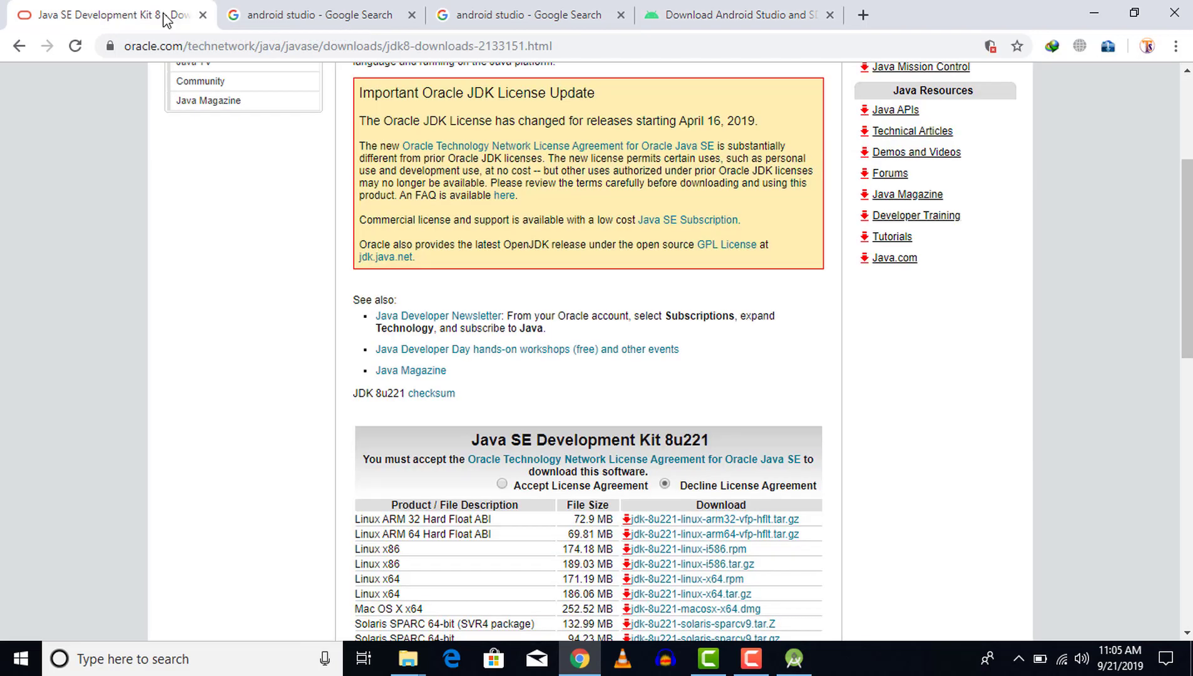
{"action": "scroll", "coordinate": [410, 294], "scroll_direction": "up", "scroll_amount": 2}
{"action": "scroll", "coordinate": [411, 295], "scroll_direction": "down", "scroll_amount": 4}
{"action": "scroll", "coordinate": [410, 293], "scroll_direction": "down", "scroll_amount": 2}
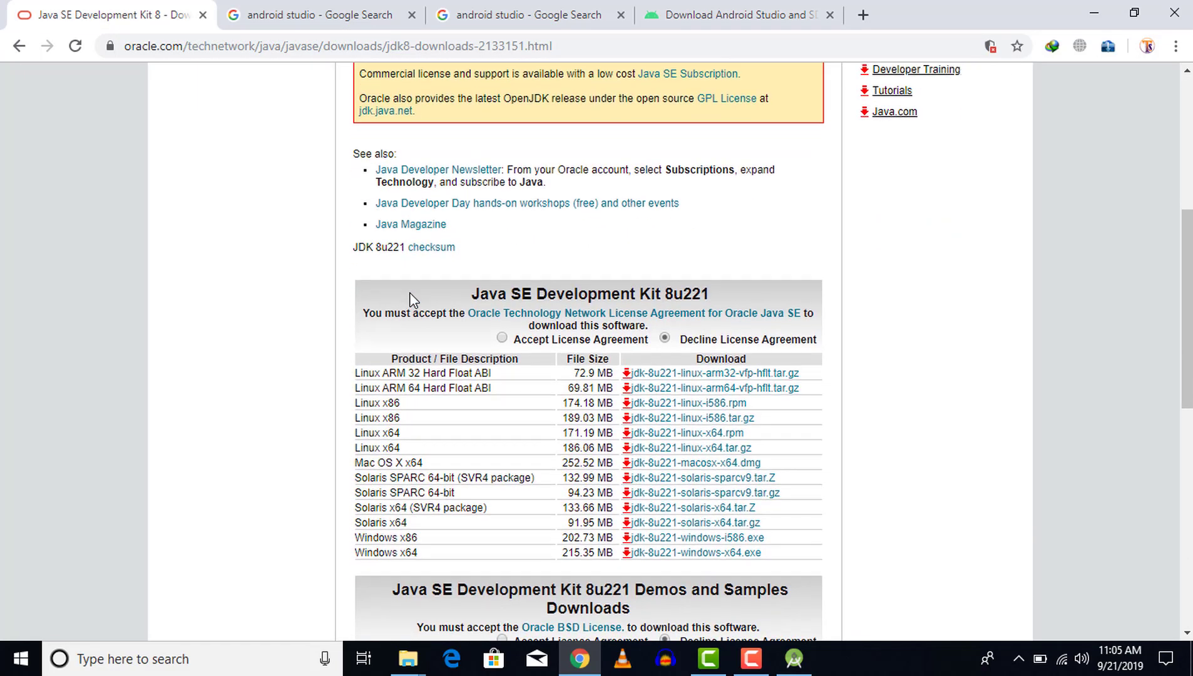
- Switch back to Android Studio Setup, finish it with Start Android Studio enabled, and choose not to import settings
{"action": "left_click", "coordinate": [794, 659]}
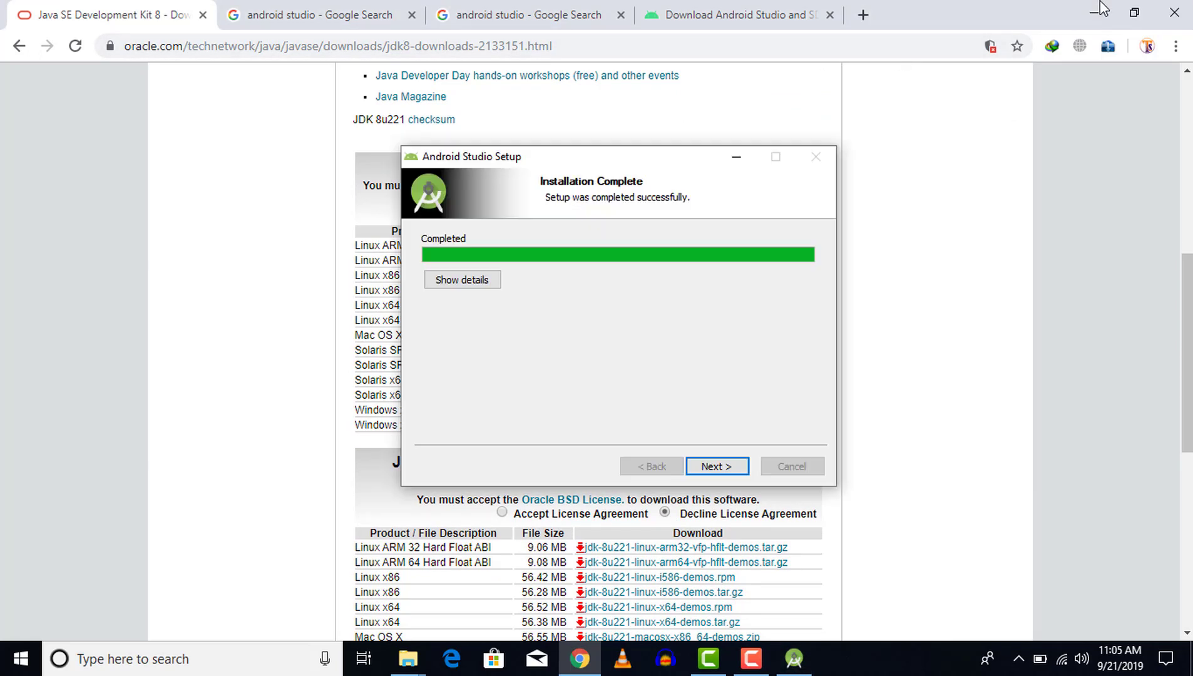
{"action": "left_click", "coordinate": [1096, 12]}
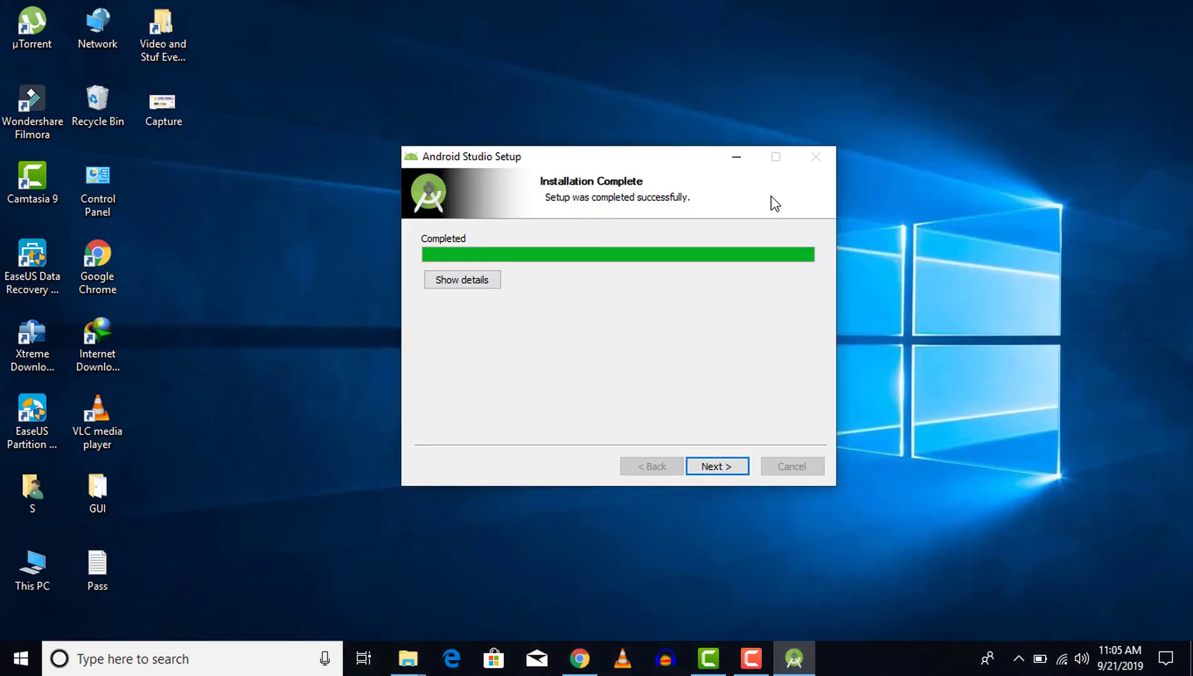
{"action": "left_click", "coordinate": [721, 466]}
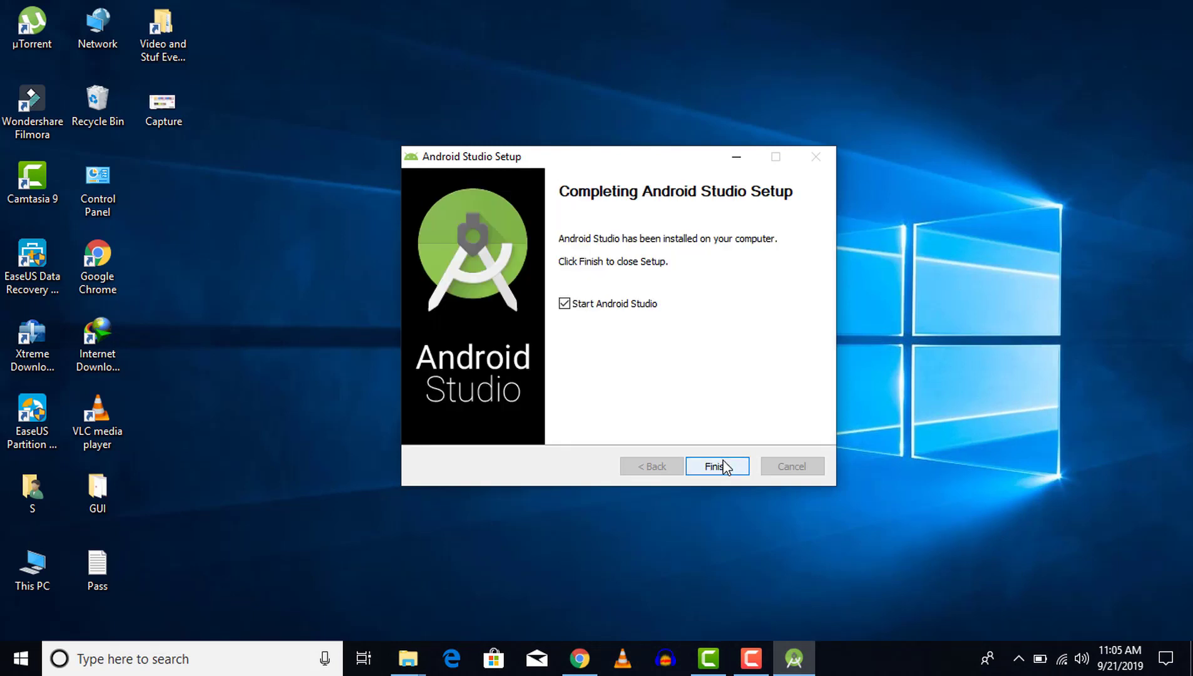
{"action": "left_click", "coordinate": [719, 467]}
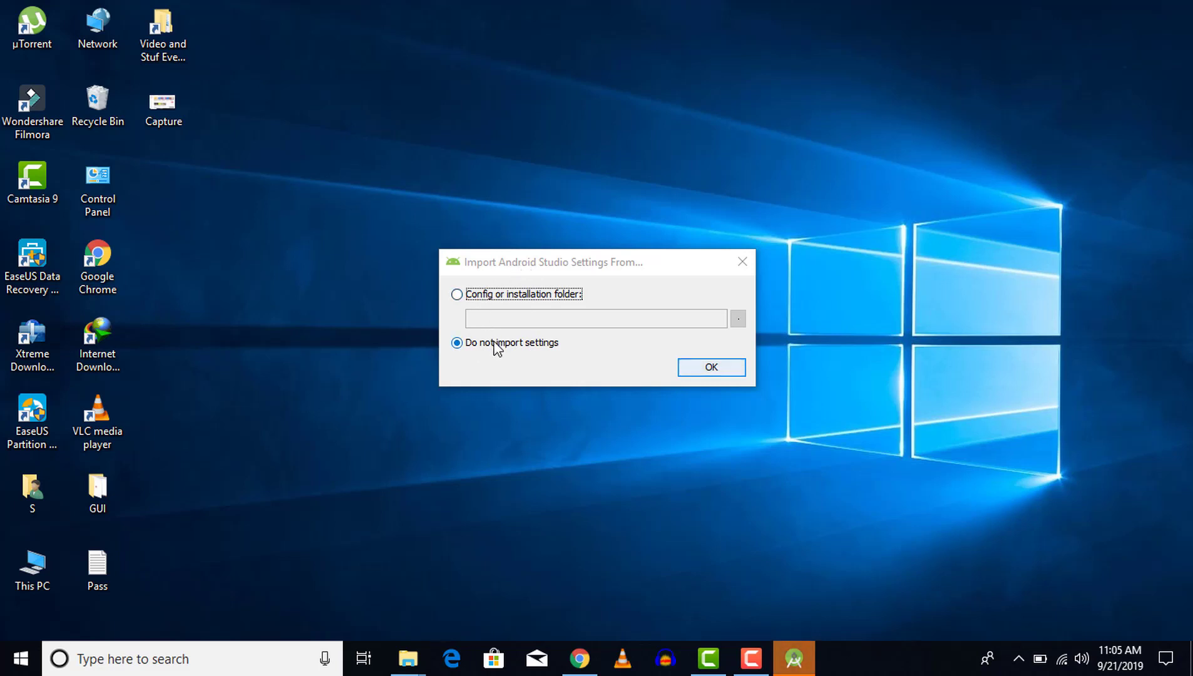
{"action": "left_click", "coordinate": [696, 366]}
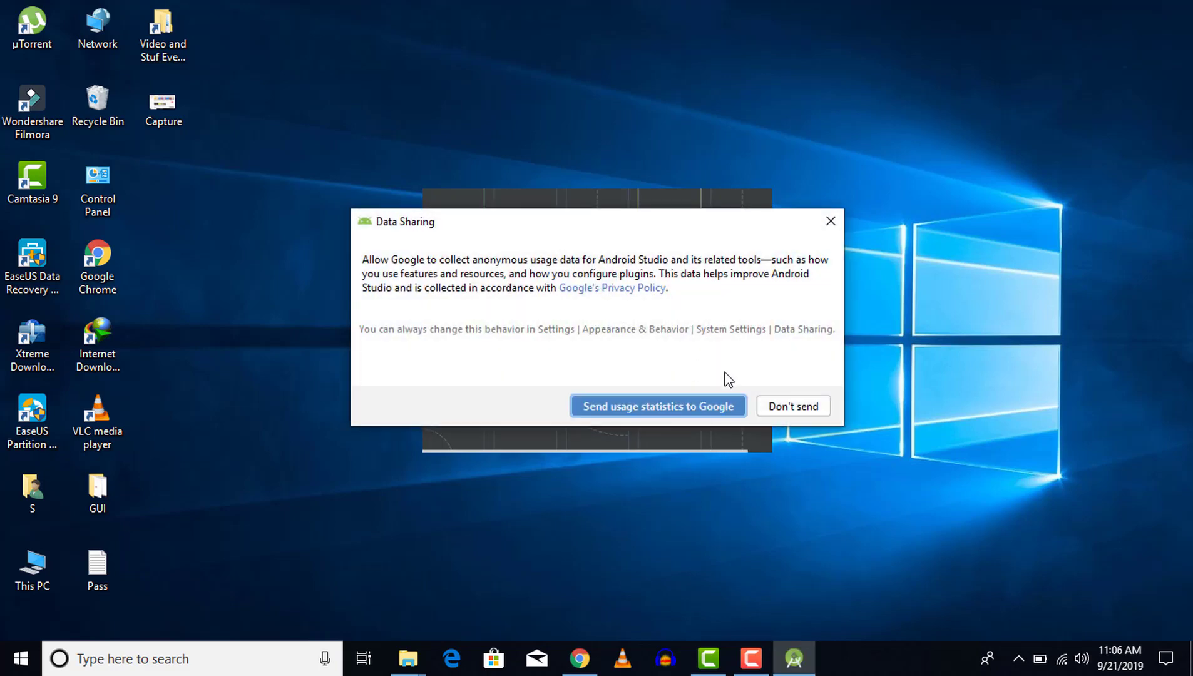
- Decline sending usage statistics to Google and configure the setup wizard with the Standard install type and the Darcula theme
{"action": "left_click", "coordinate": [780, 406]}
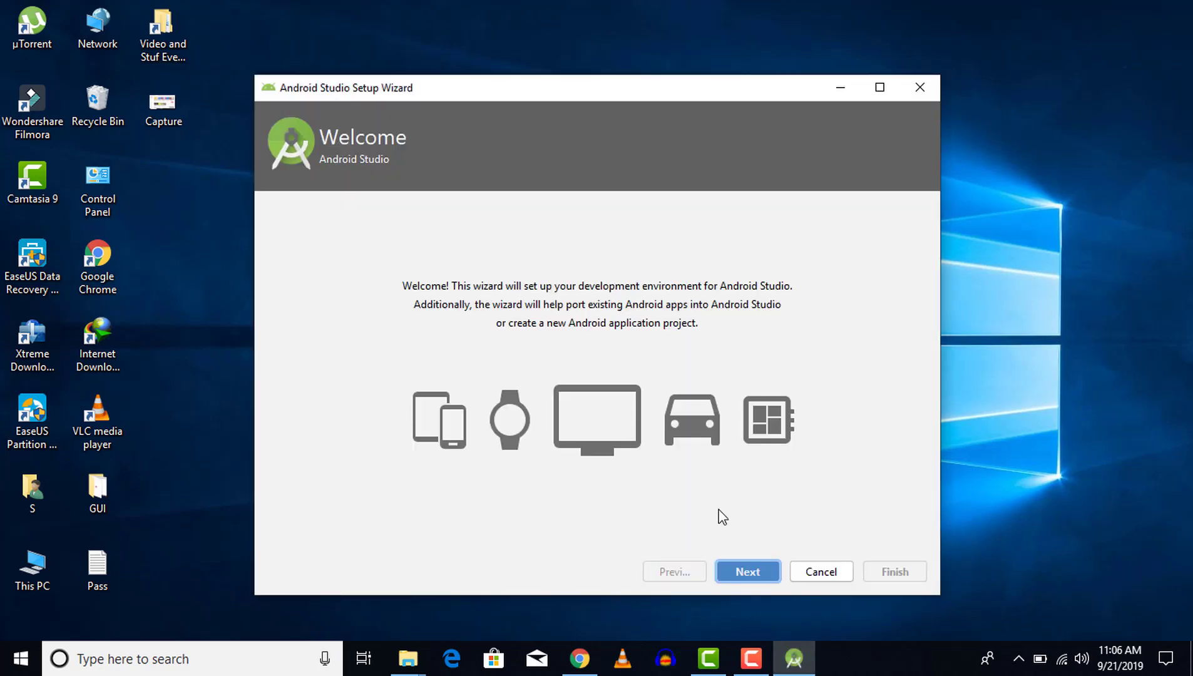
{"action": "left_click", "coordinate": [753, 571]}
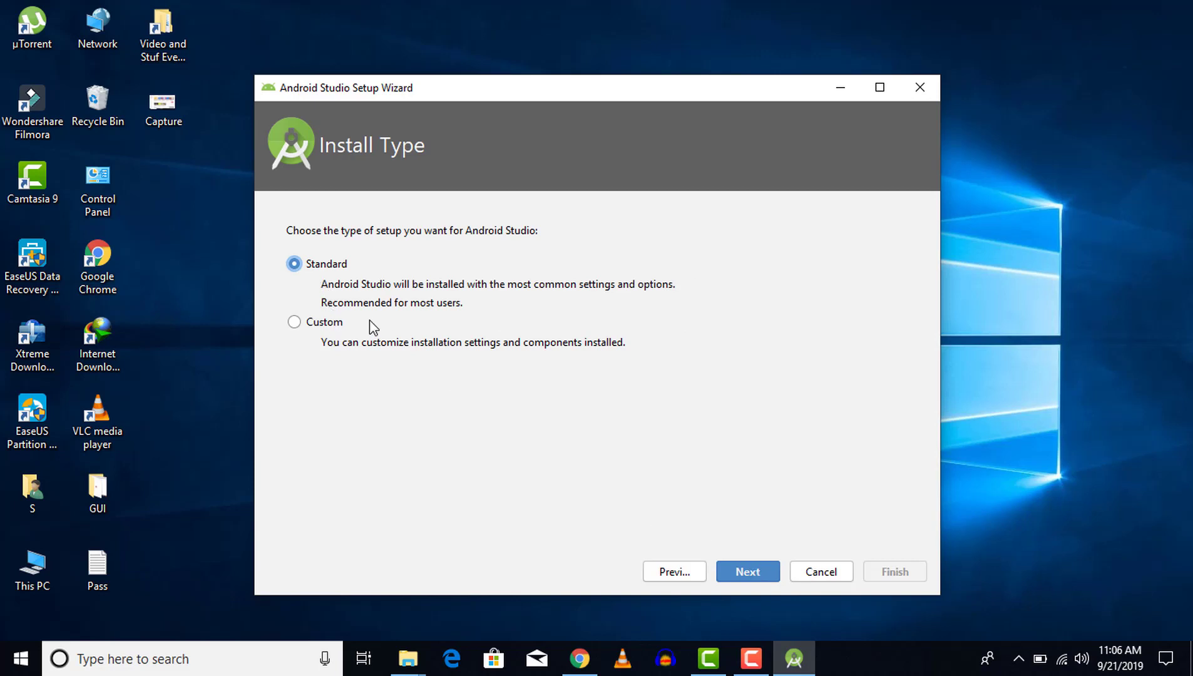
{"action": "left_click", "coordinate": [764, 574]}
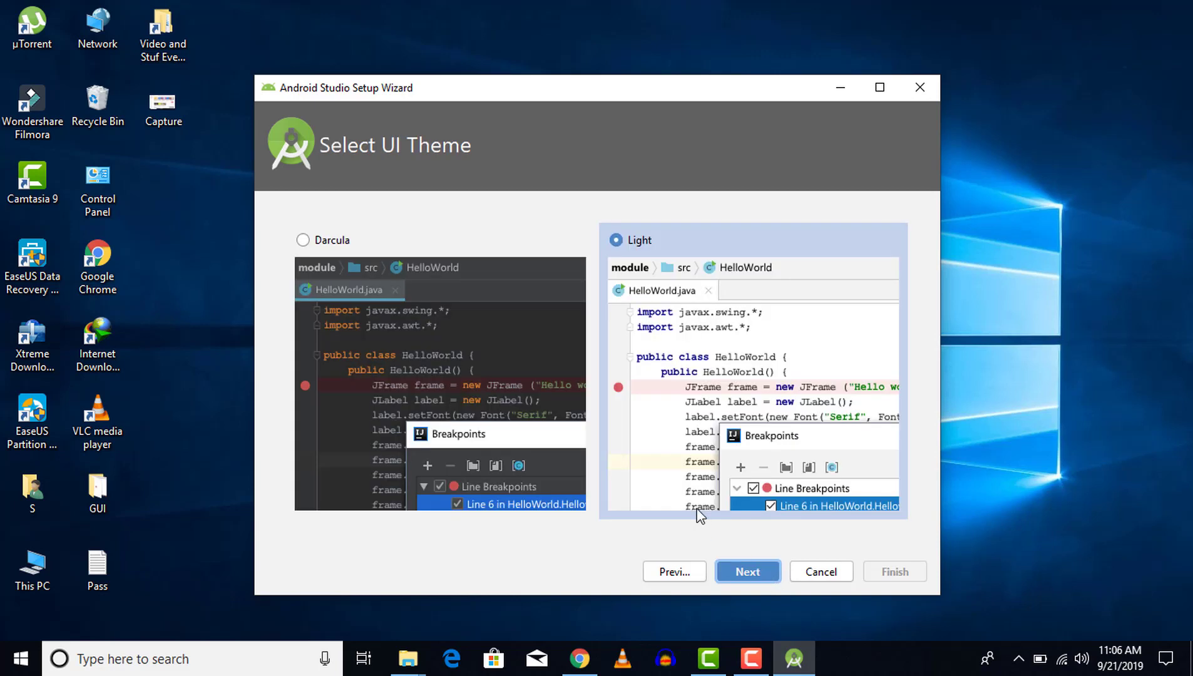
{"action": "left_click", "coordinate": [333, 245]}
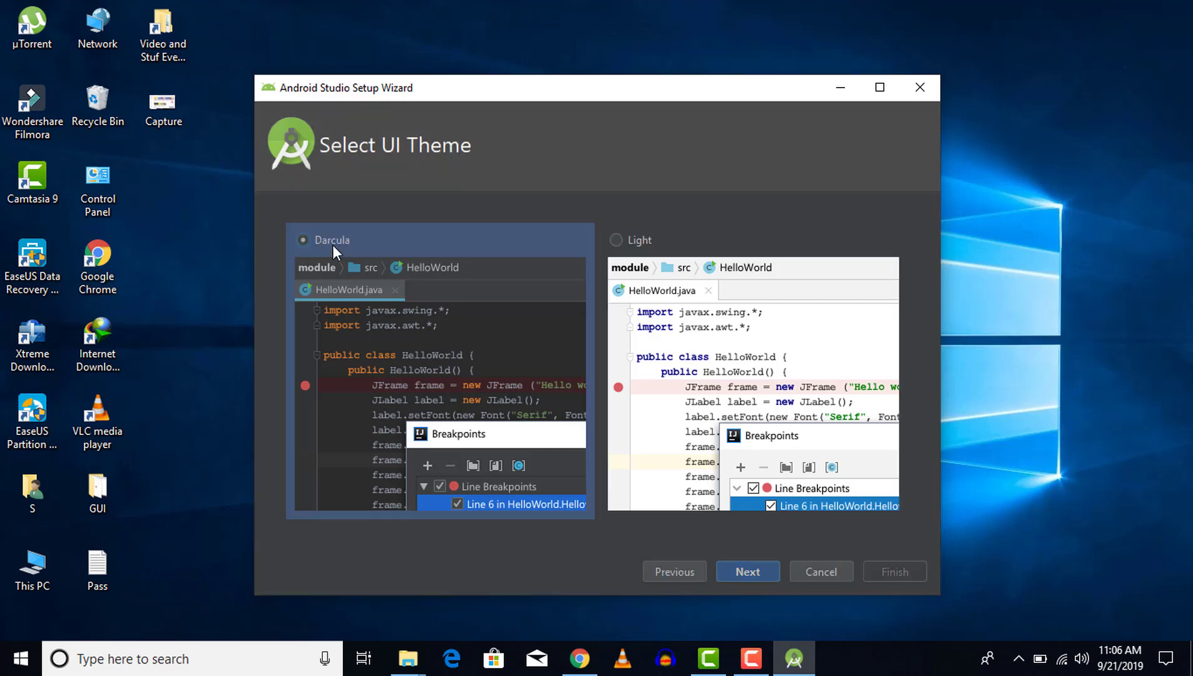
{"action": "left_click", "coordinate": [760, 572]}
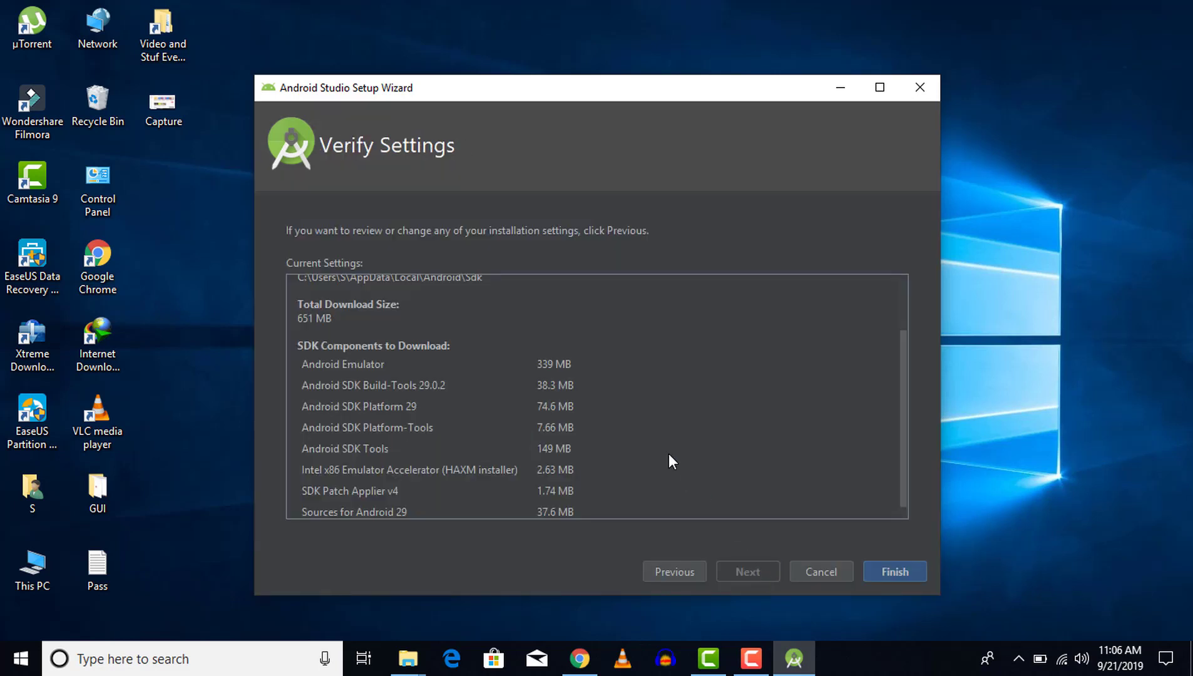
- Review the install settings and SDK components, then download the components and finish the setup wizard to reach the welcome screen
{"action": "scroll", "coordinate": [670, 456], "scroll_direction": "up", "scroll_amount": 3}
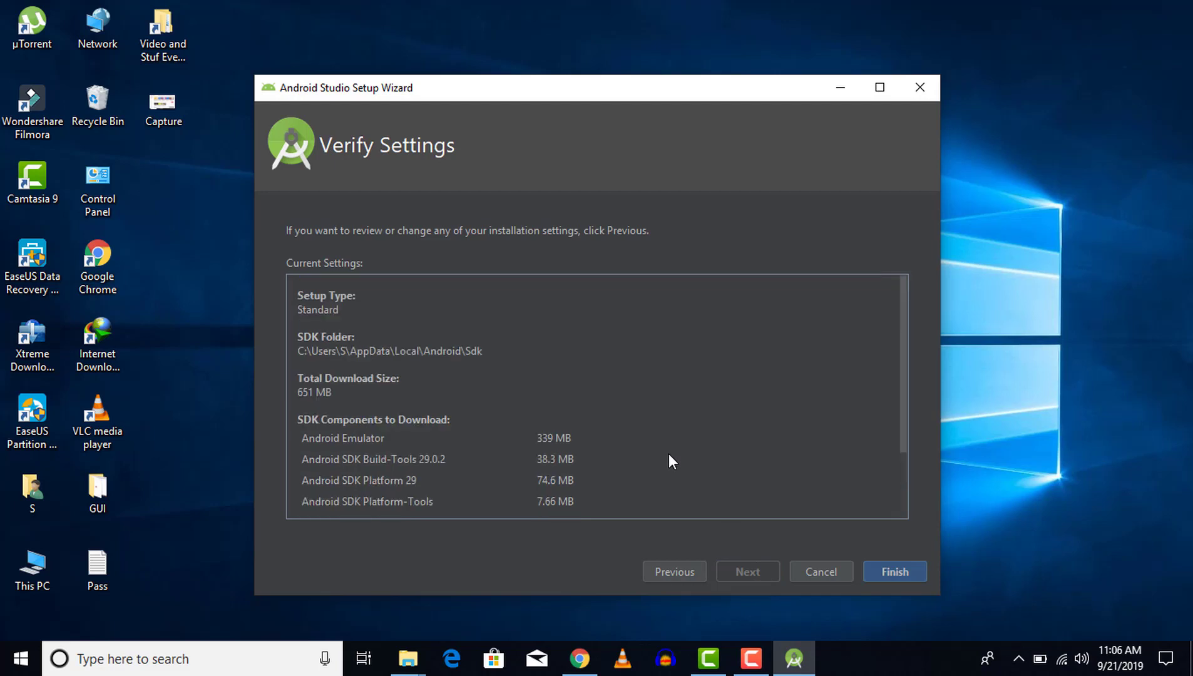
{"action": "scroll", "coordinate": [669, 455], "scroll_direction": "down", "scroll_amount": 3}
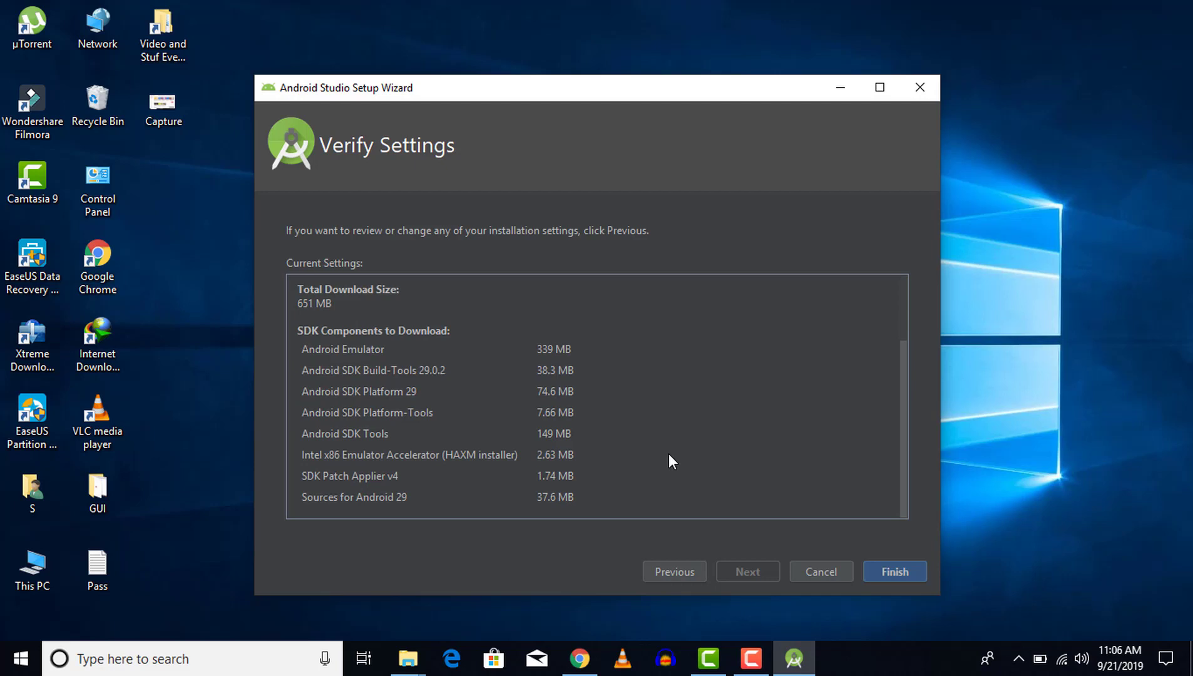
{"action": "left_click", "coordinate": [881, 566]}
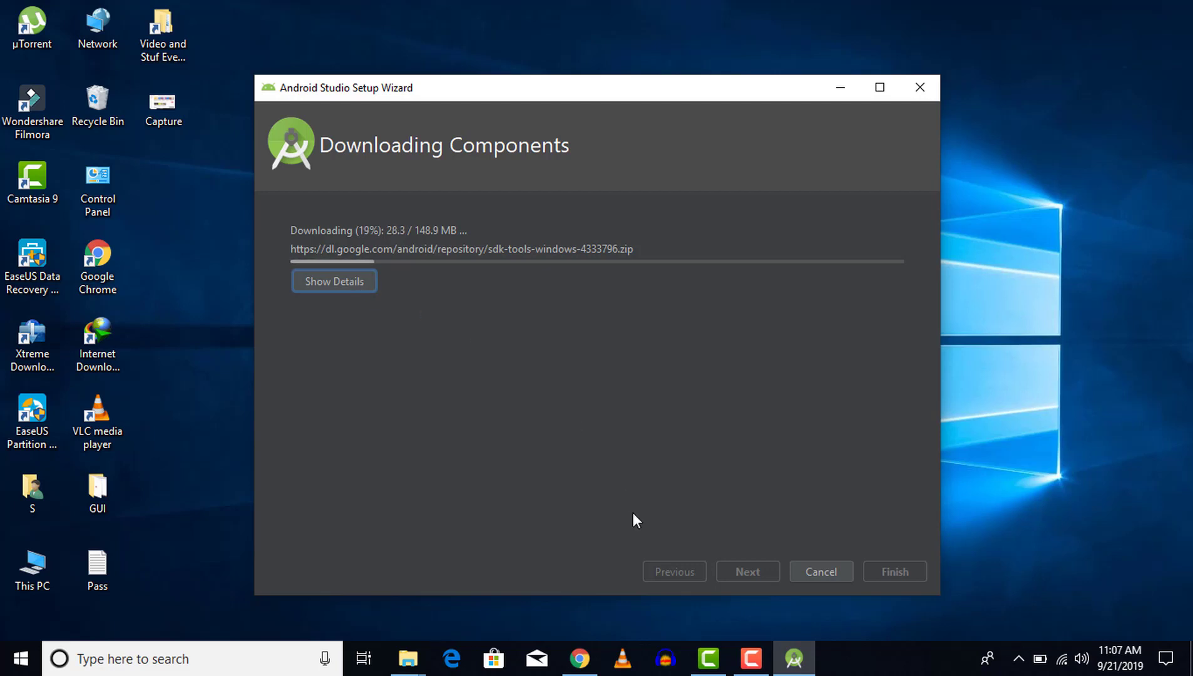
{"action": "left_click", "coordinate": [751, 658]}
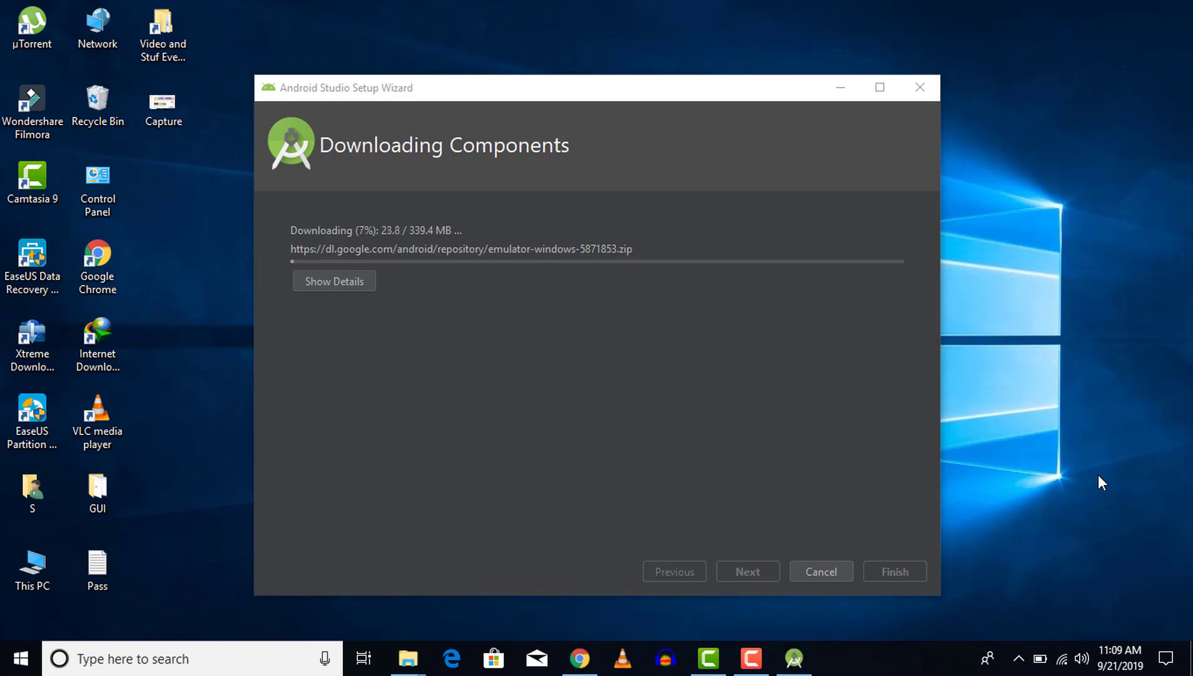
{"action": "left_click", "coordinate": [927, 551]}
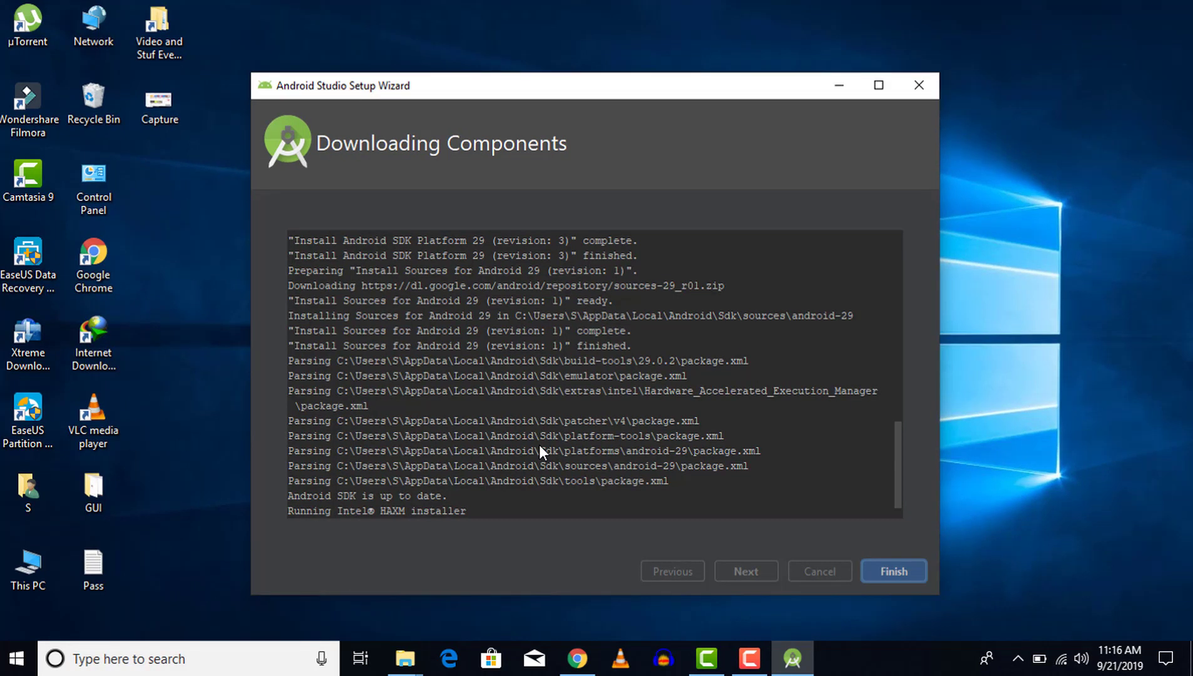
{"action": "left_click", "coordinate": [881, 565]}
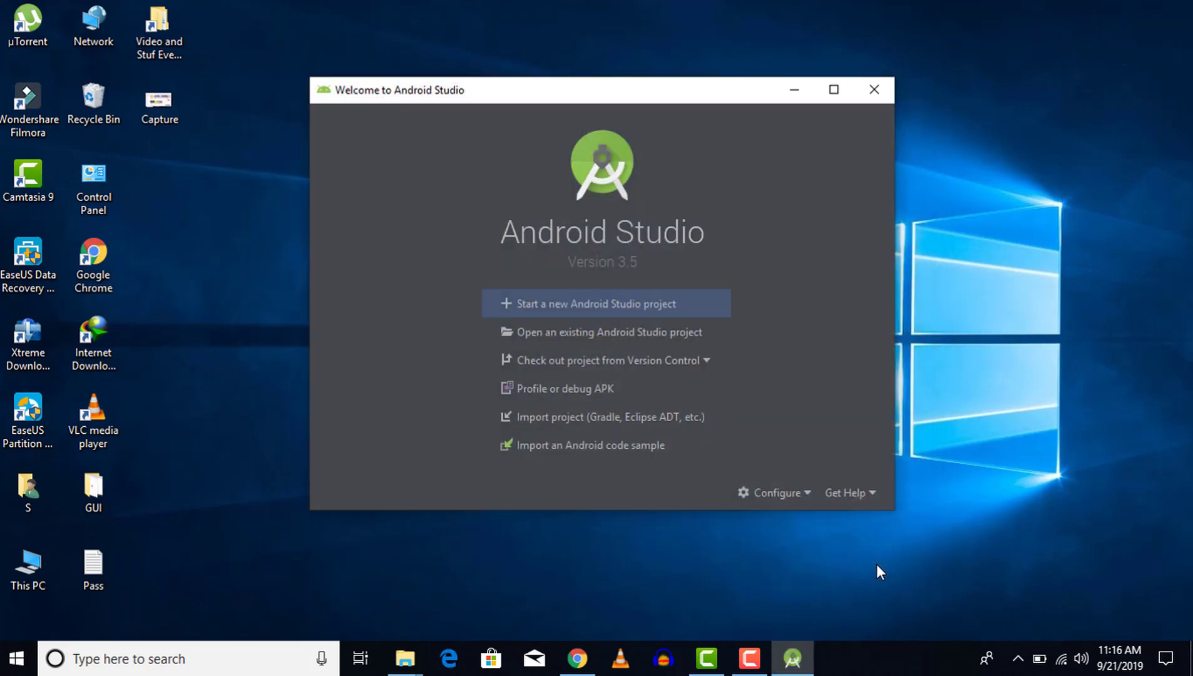